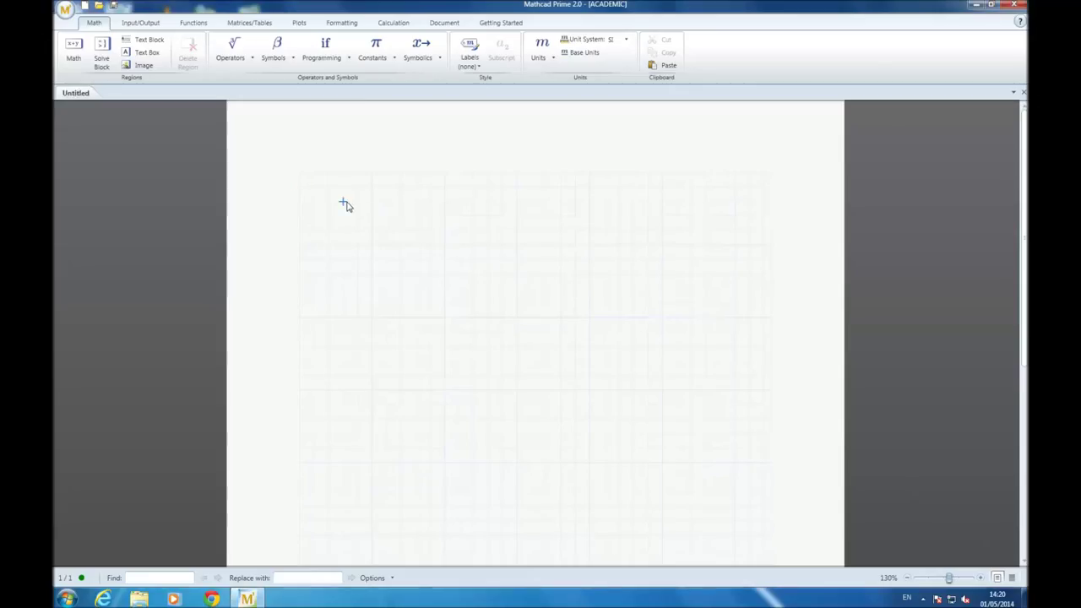
- Add a one-line text title 'How to parameter a model in Creo from MathCAD' to the worksheet
right_click(344, 204)
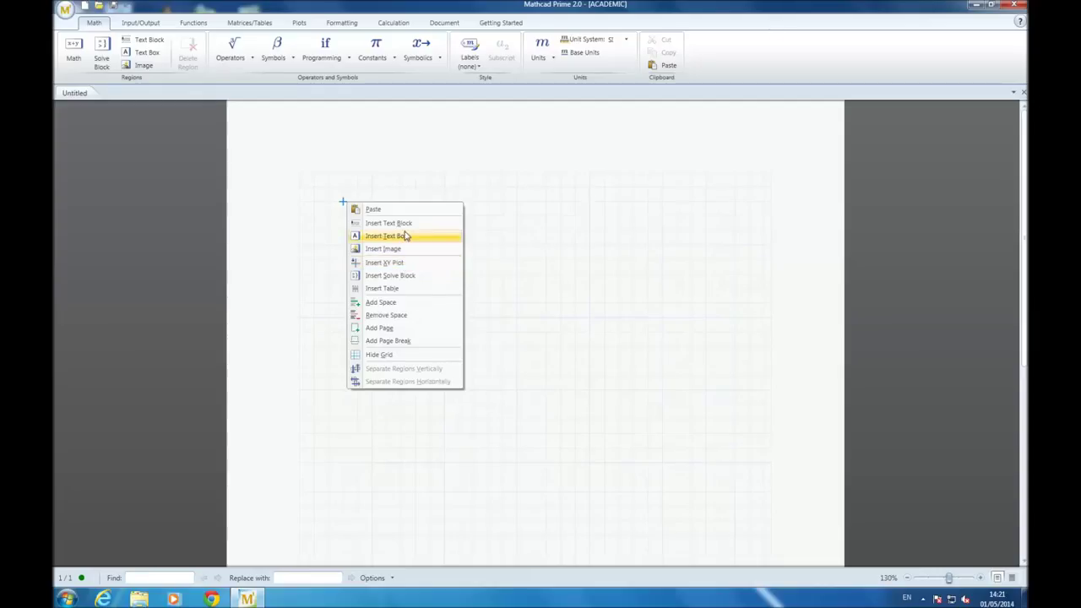
click(406, 237)
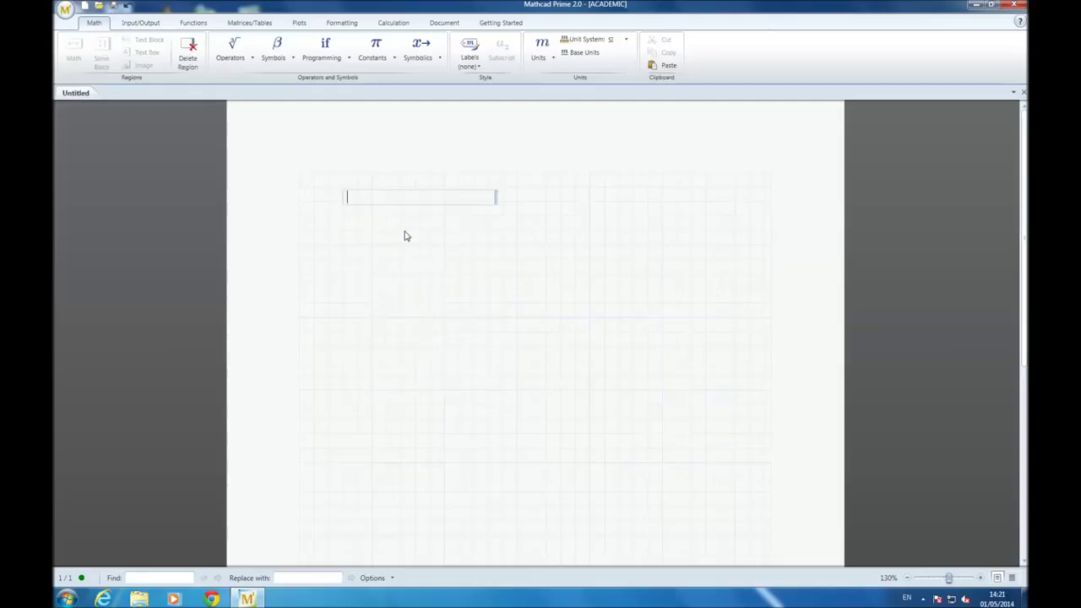
text(How to parameter)
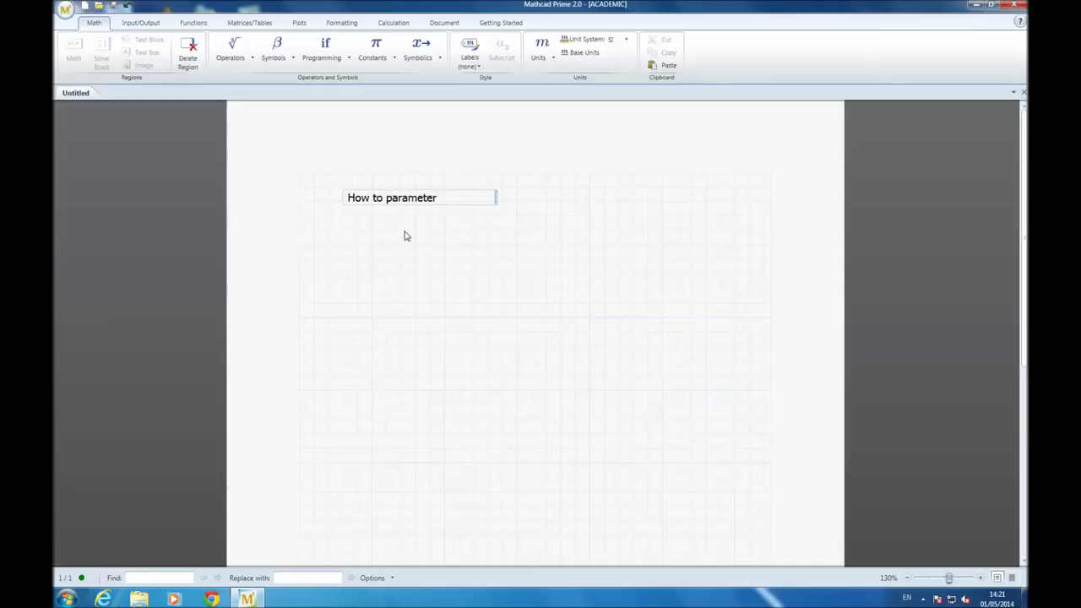
text( a model in Creo f)
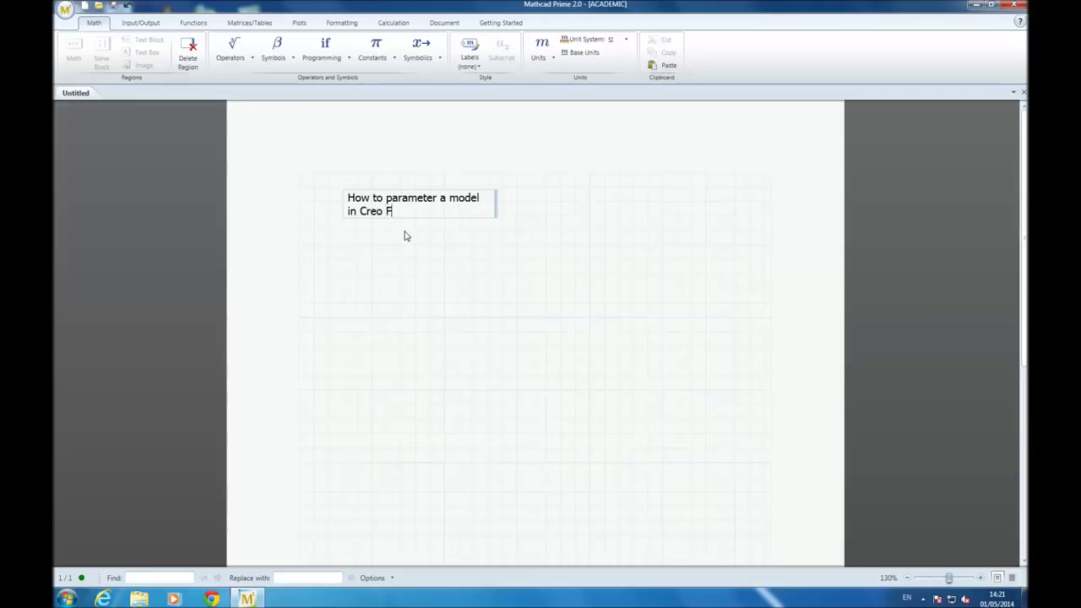
text(rom MathCAD)
drag(496, 201, 701, 201)
click(603, 259)
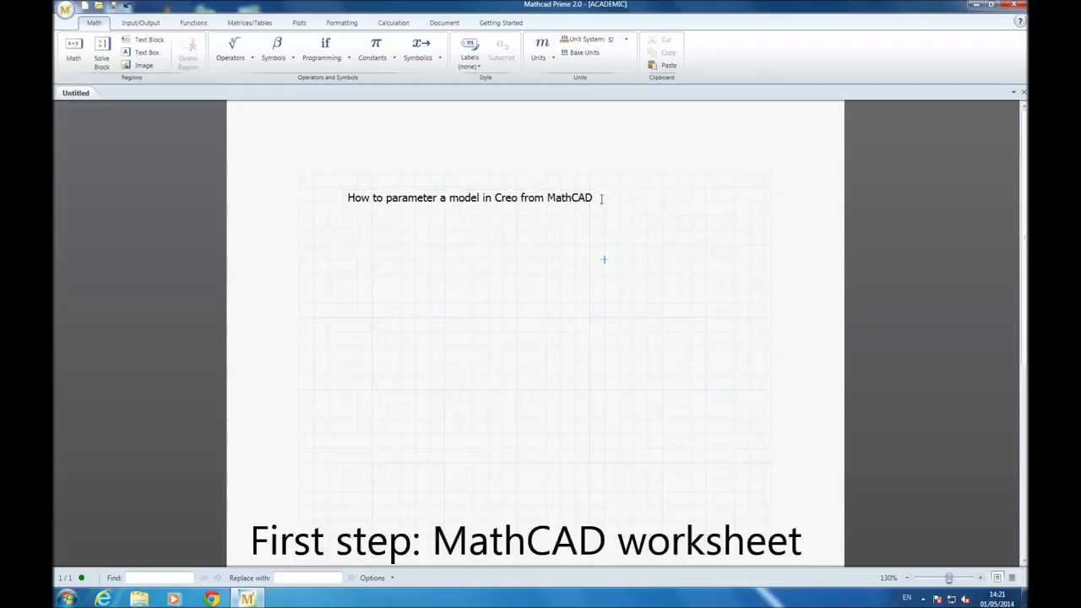
- Insert a text box reading 'Inputs : (form Creo)' below the title, correcting typos
click(328, 247)
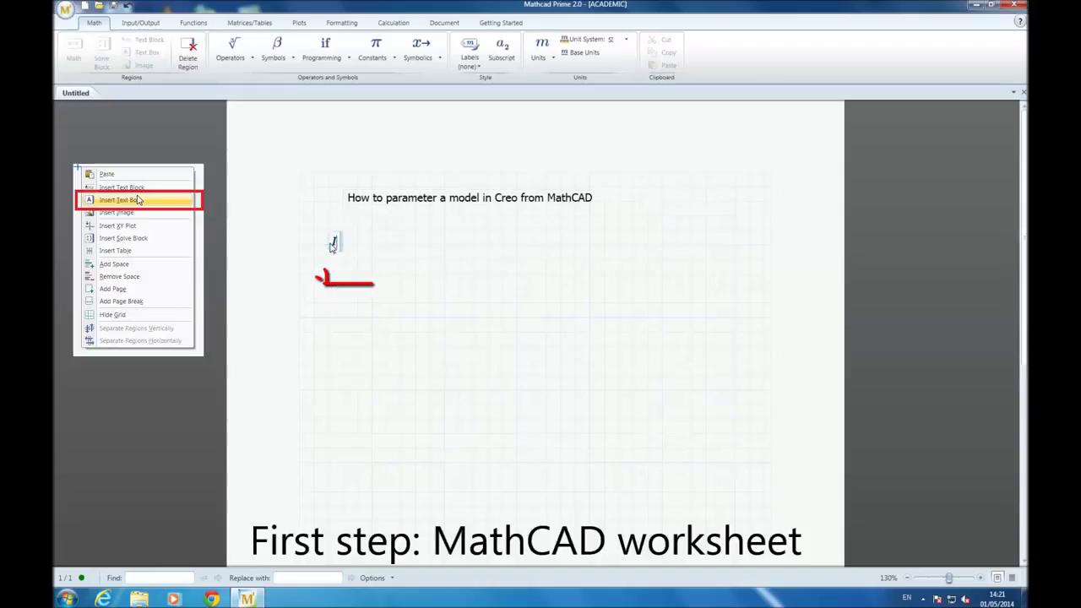
right_click(330, 247)
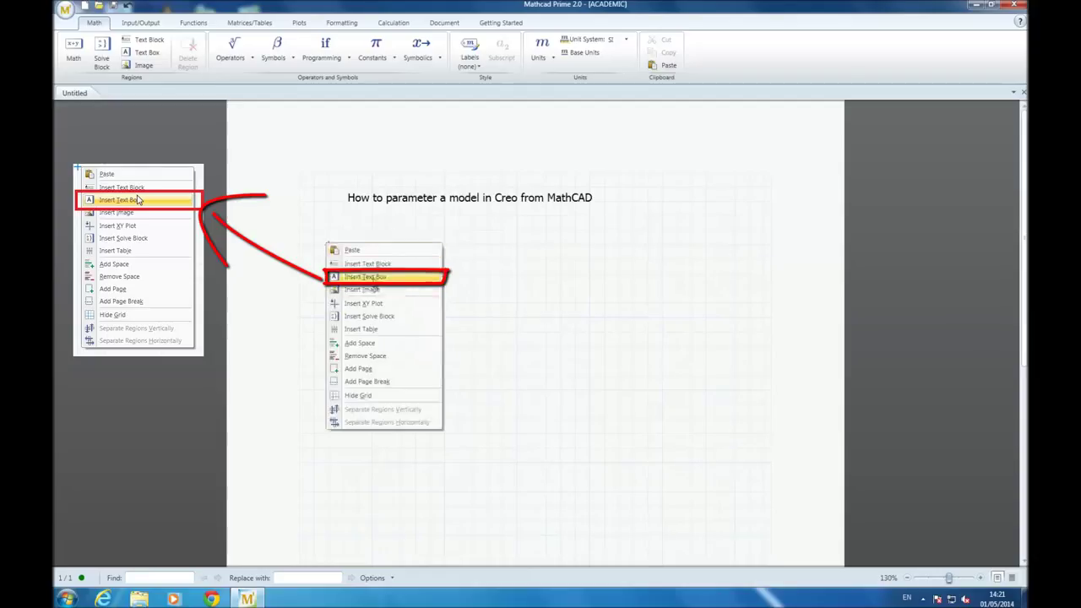
click(372, 276)
text(Inputs :)
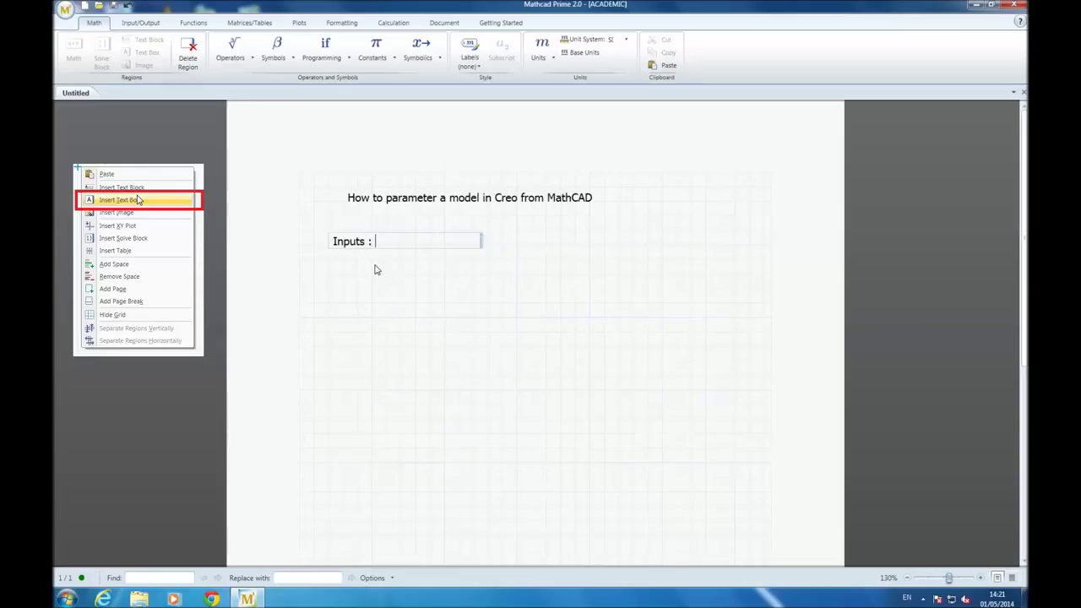
text( fro)
key(BackSpace)
key(BackSpace)
key(BackSpace)
text(()
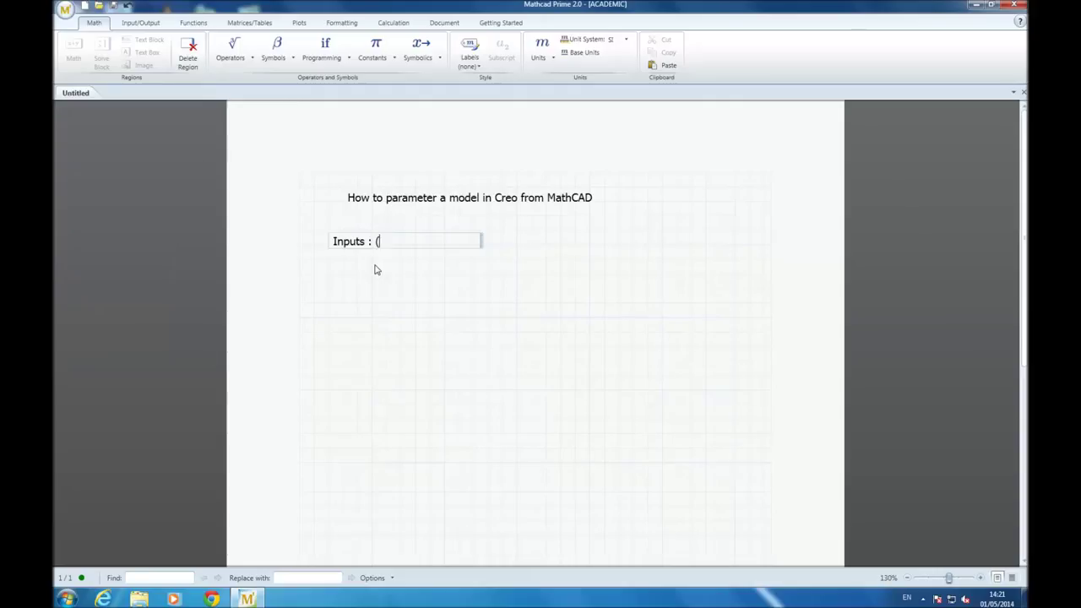
text(d)
key(BackSpace)
text(form Creo)
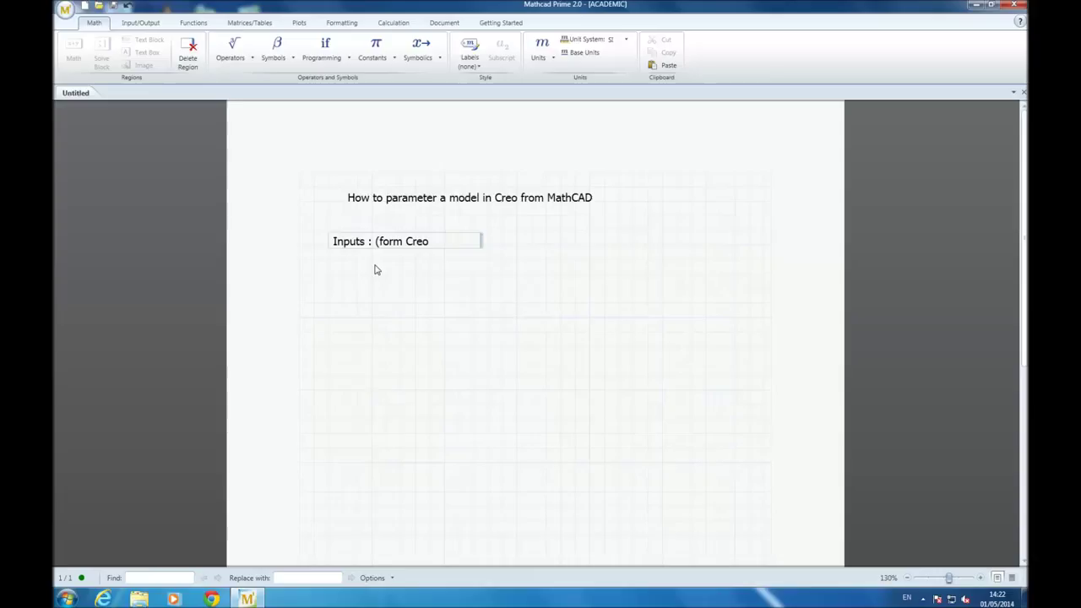
click(433, 291)
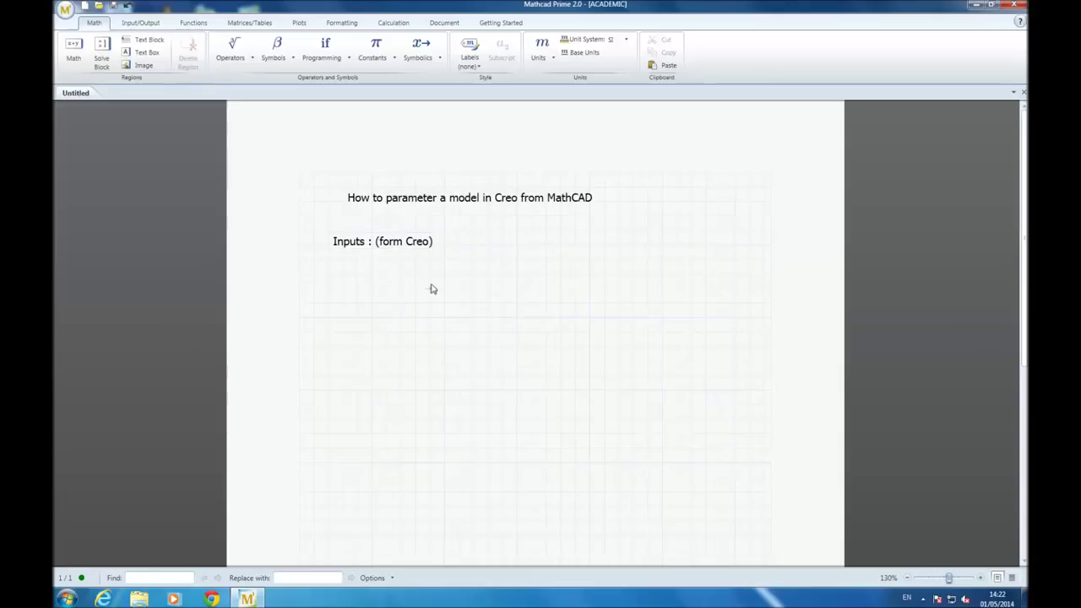
- Define Scale := 1 below the Inputs label
click(388, 289)
text(Scale)
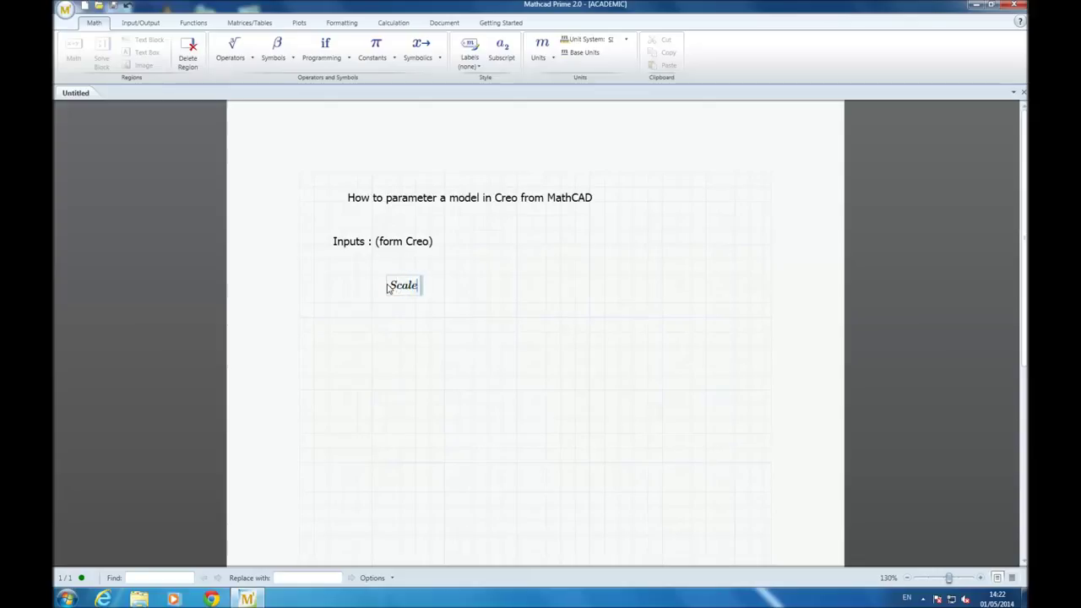
text(:=1)
click(647, 290)
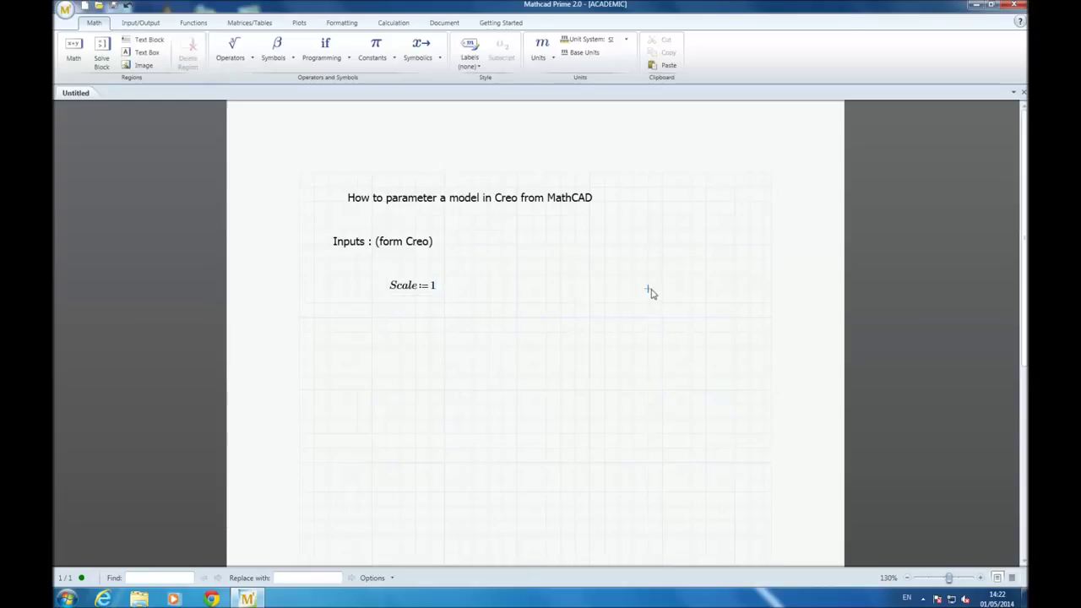
text(Scale)
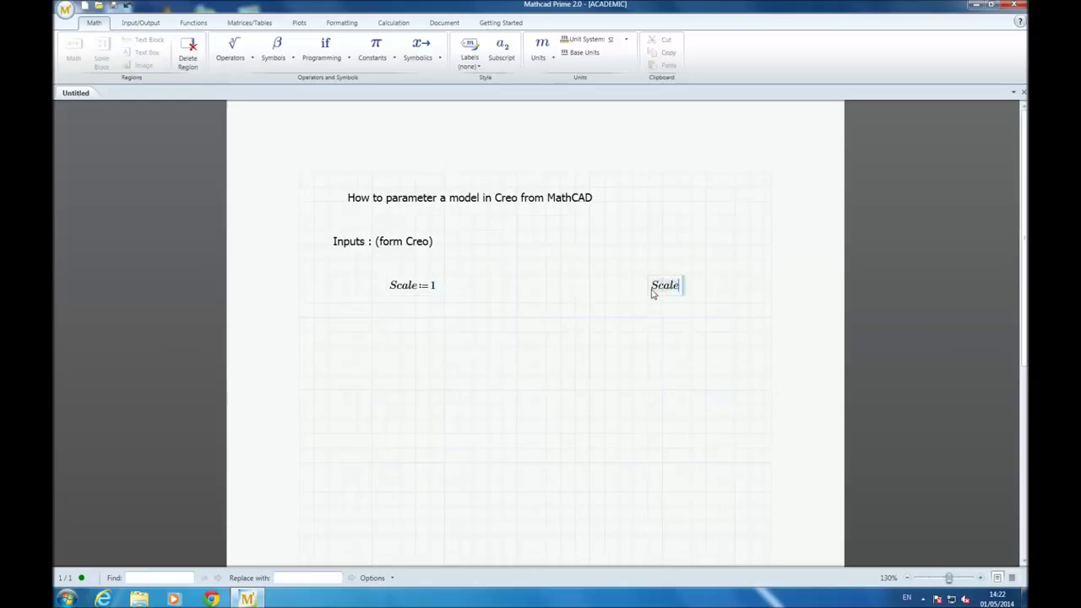
- Evaluate Scale to the right of its definition, showing Scale = 1
key(ctrl+a)
key(ctrl+x)
text(:)
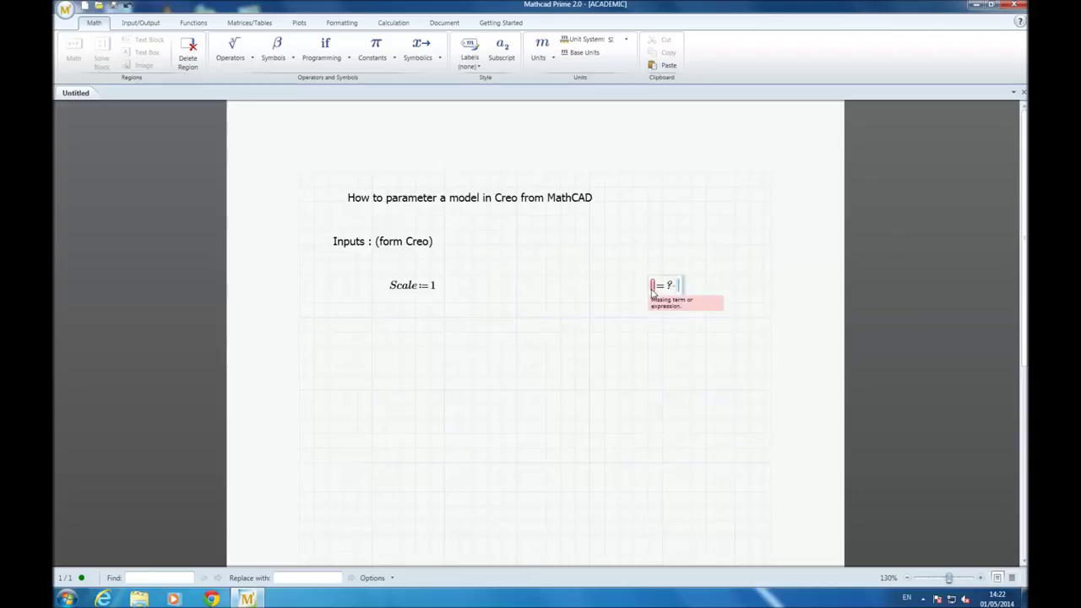
key(ctrl+z)
key(ctrl+z)
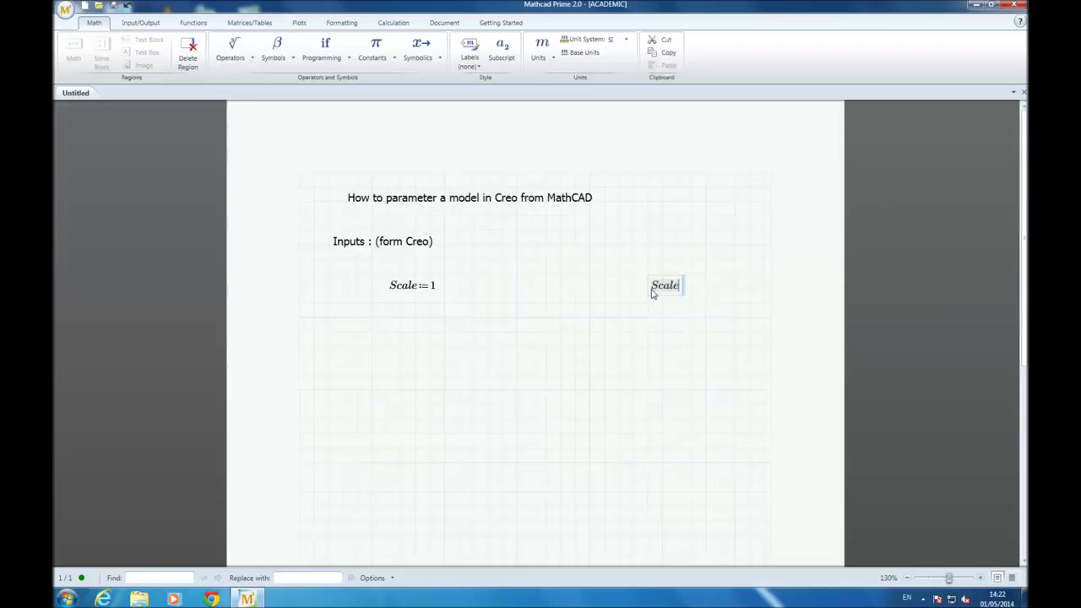
key(Right)
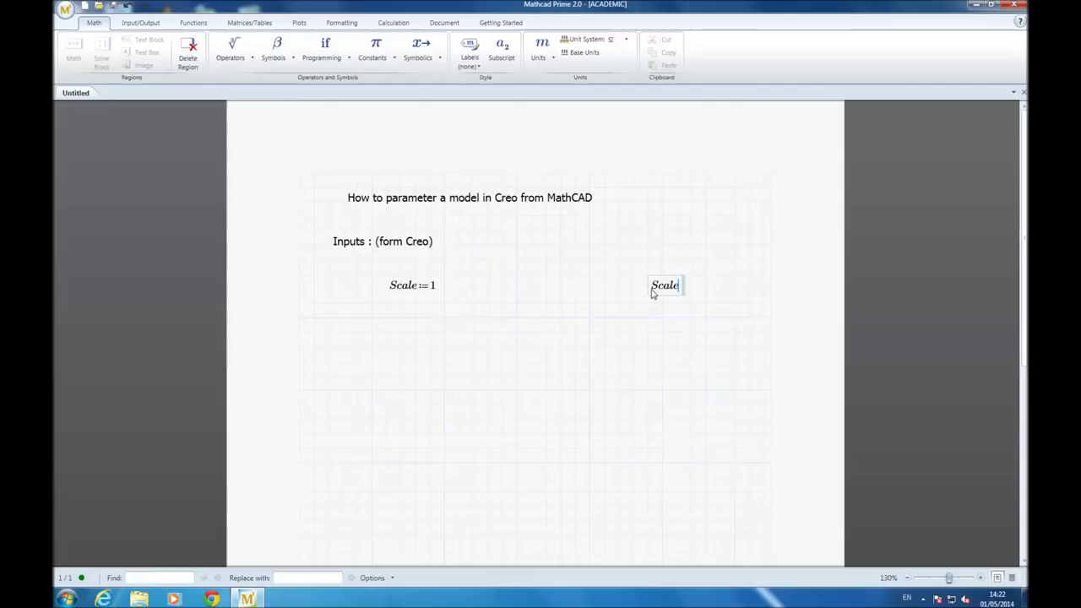
text(=1)
click(336, 359)
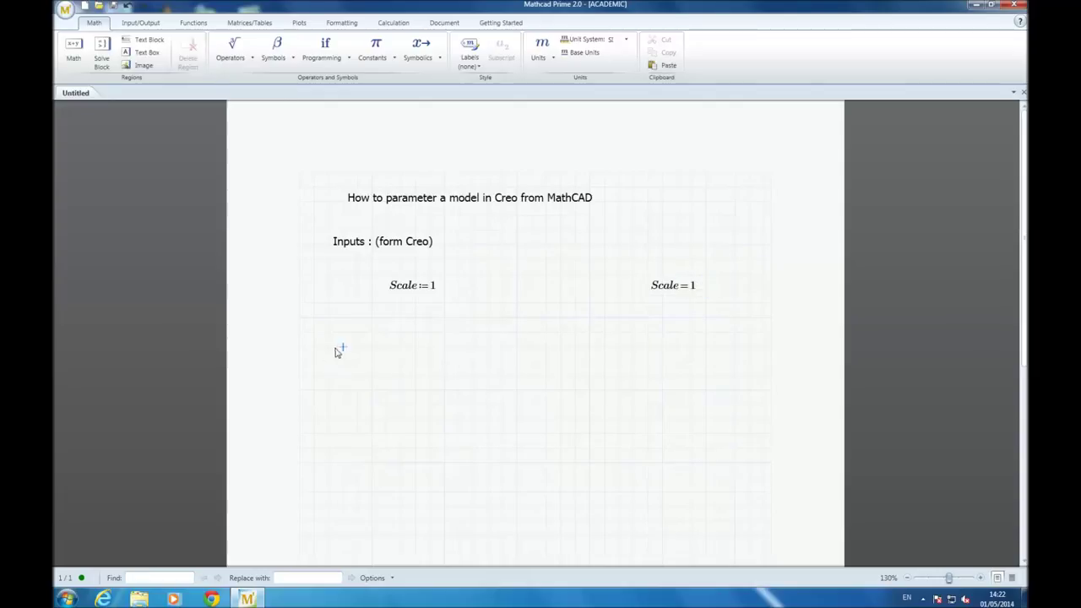
- Add a text label 'Outputs : (to Creo)' below the inputs
right_click(329, 363)
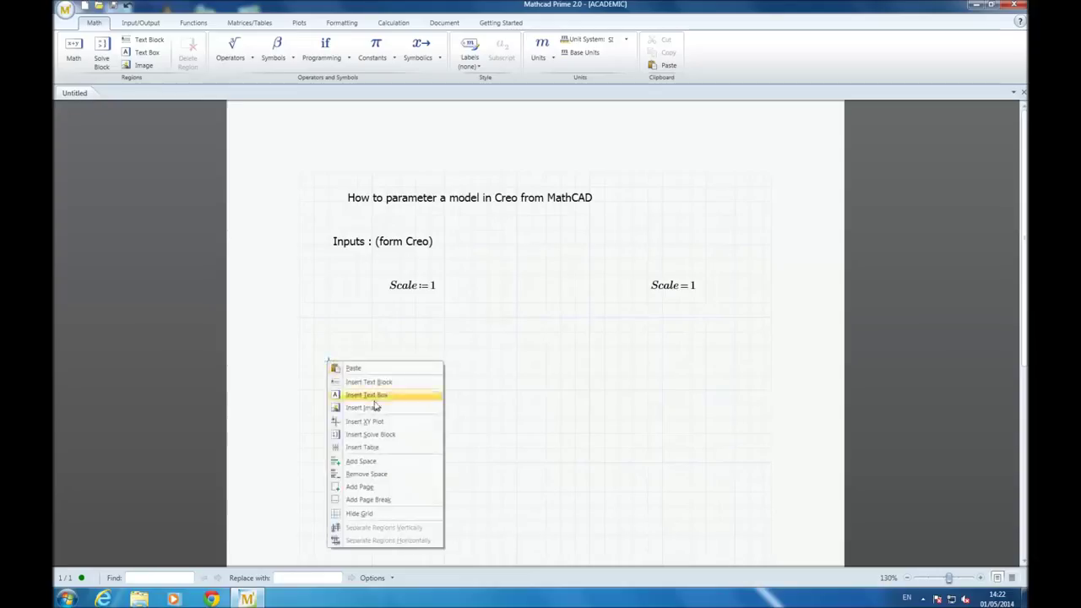
click(371, 395)
text(Outputs :)
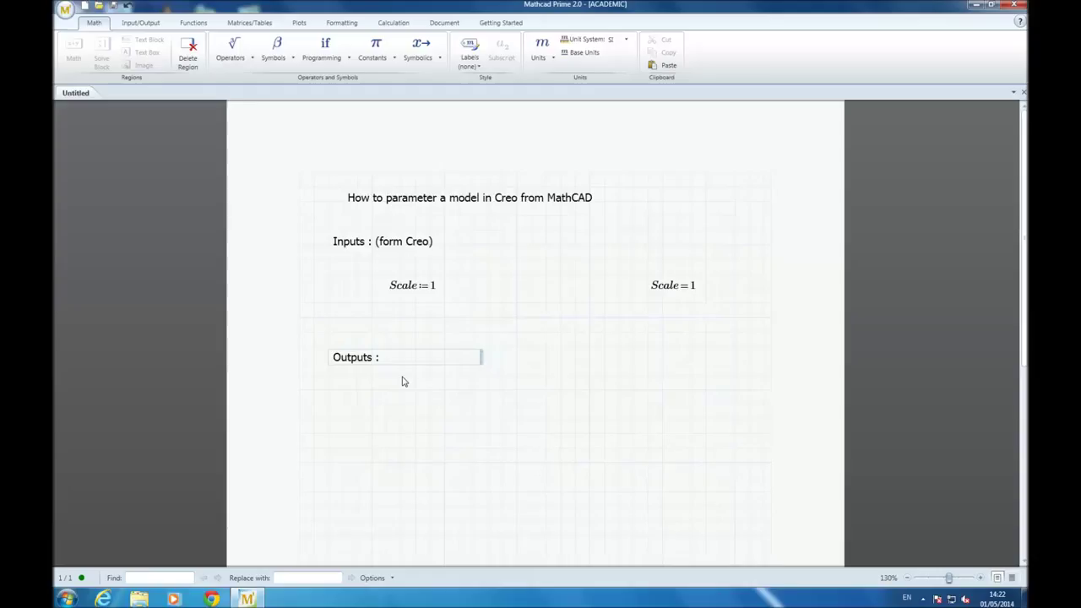
text( (to Creo)
click(402, 386)
- Add a text box listing 'Length :', 'Height :' and 'Width :' on separate lines, narrowed to fit
right_click(314, 405)
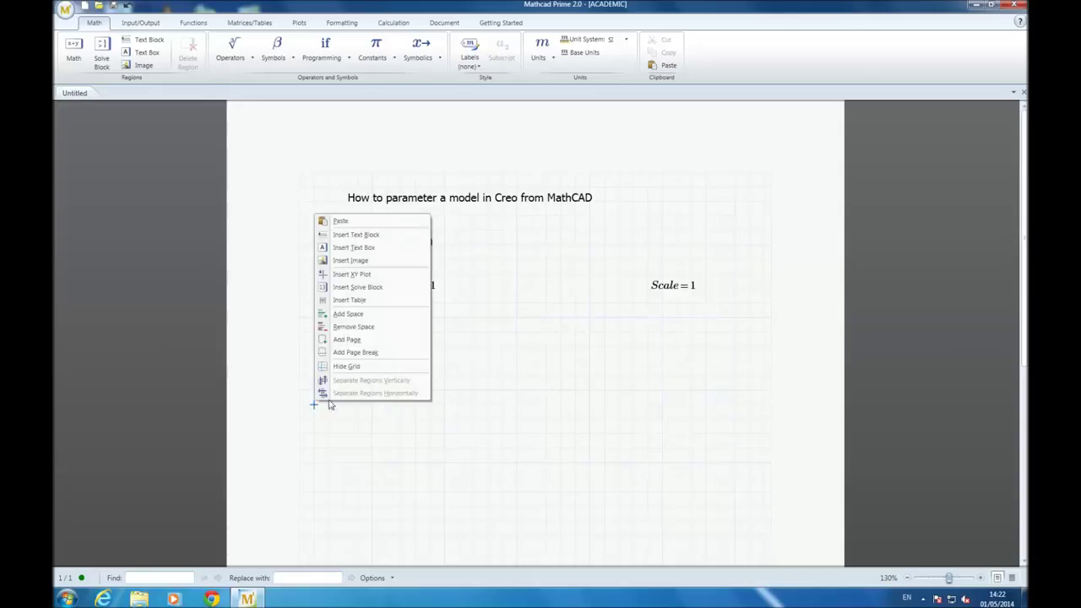
click(371, 247)
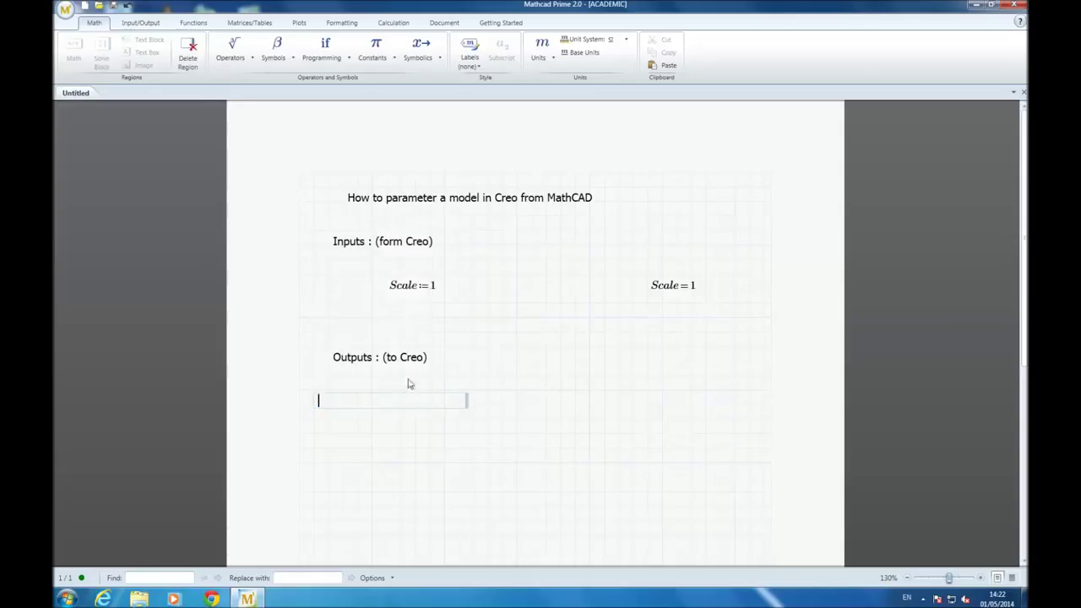
text(Length)
key(Return)
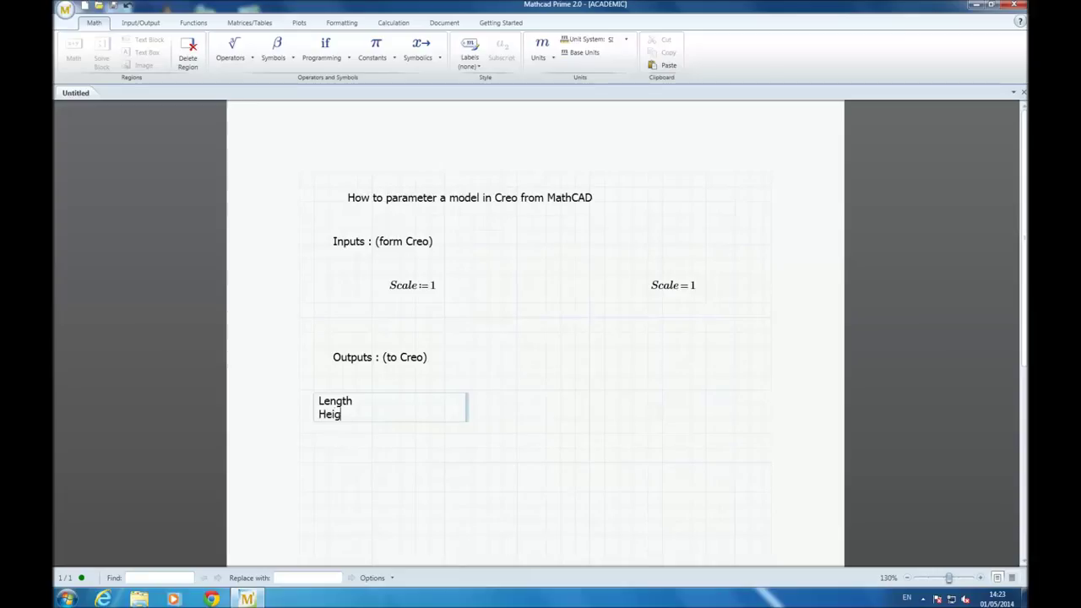
text(Height)
key(Return)
text(Width)
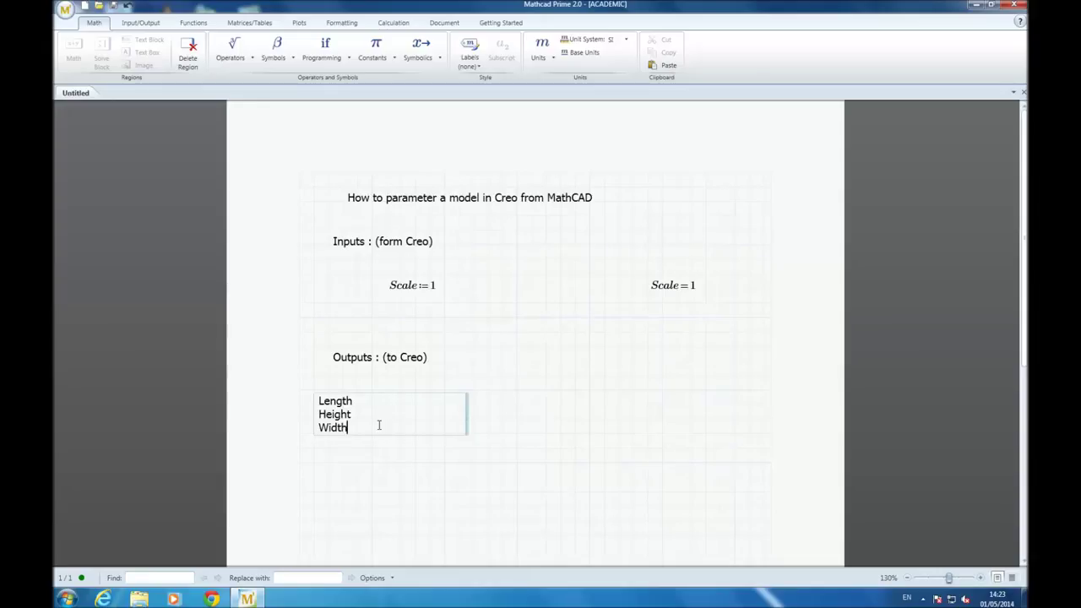
text( :)
key(Up)
text(:)
key(Up)
text(:)
click(518, 406)
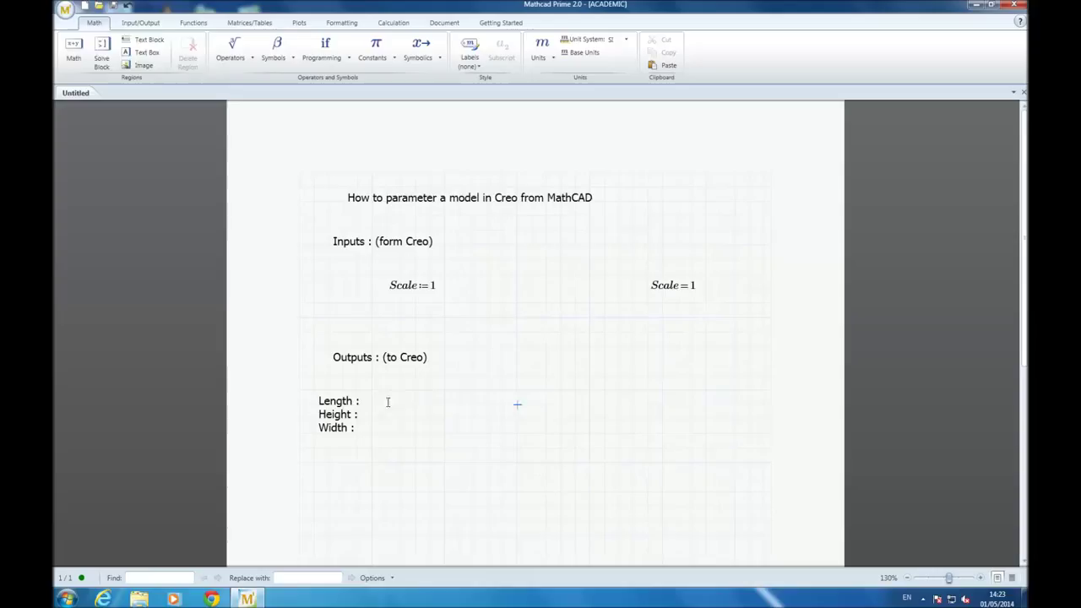
click(388, 403)
drag(465, 410, 368, 408)
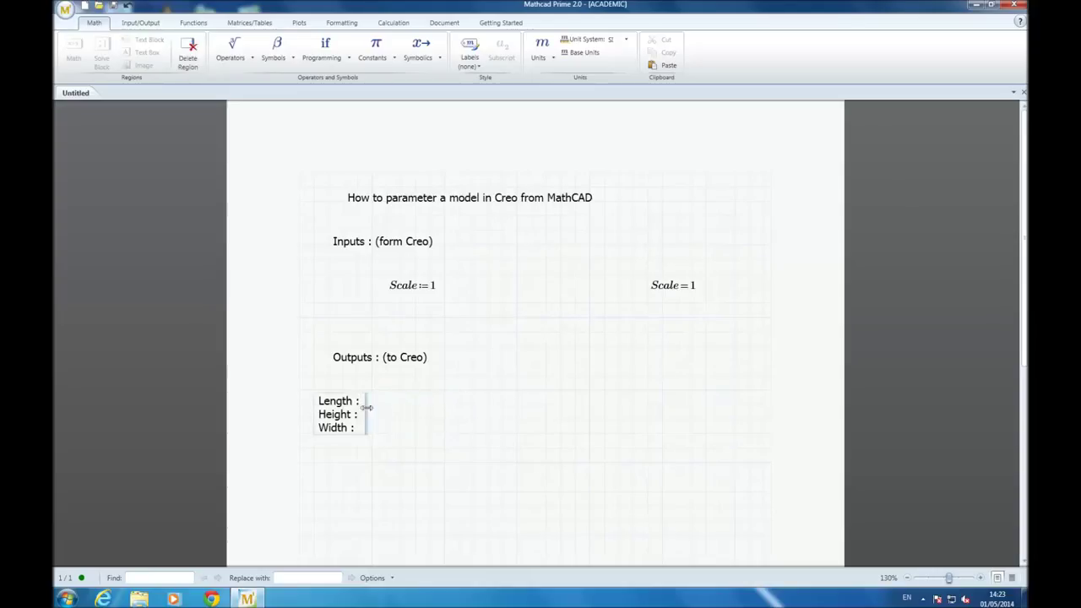
- Define L := 0.5 m beside Length and H := 0.02 m beside Height
click(372, 406)
text(L)
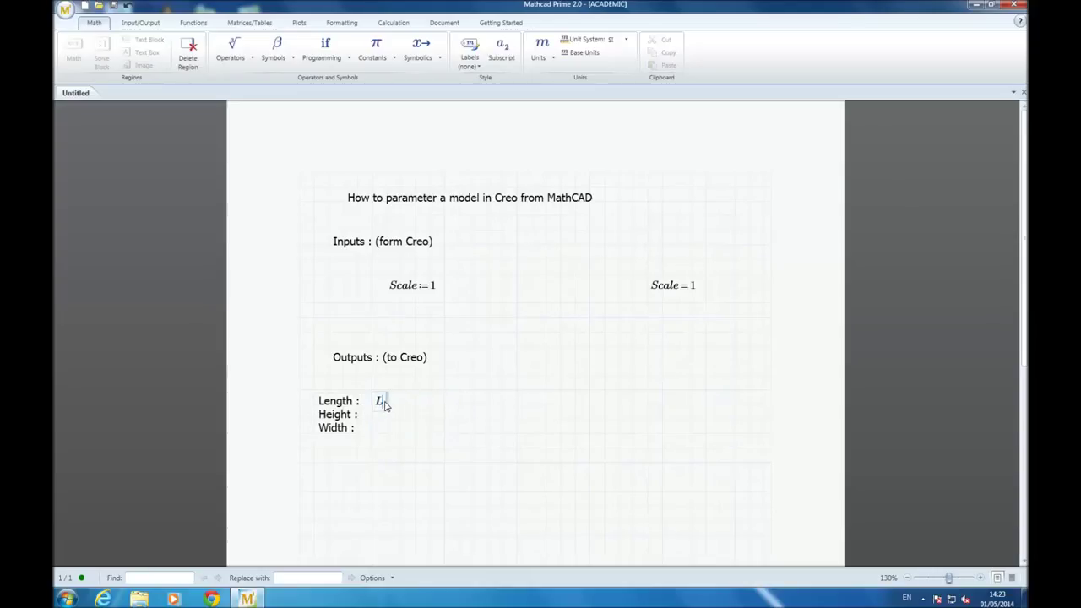
text(.)
text(0.5)
text(*m)
key(Return)
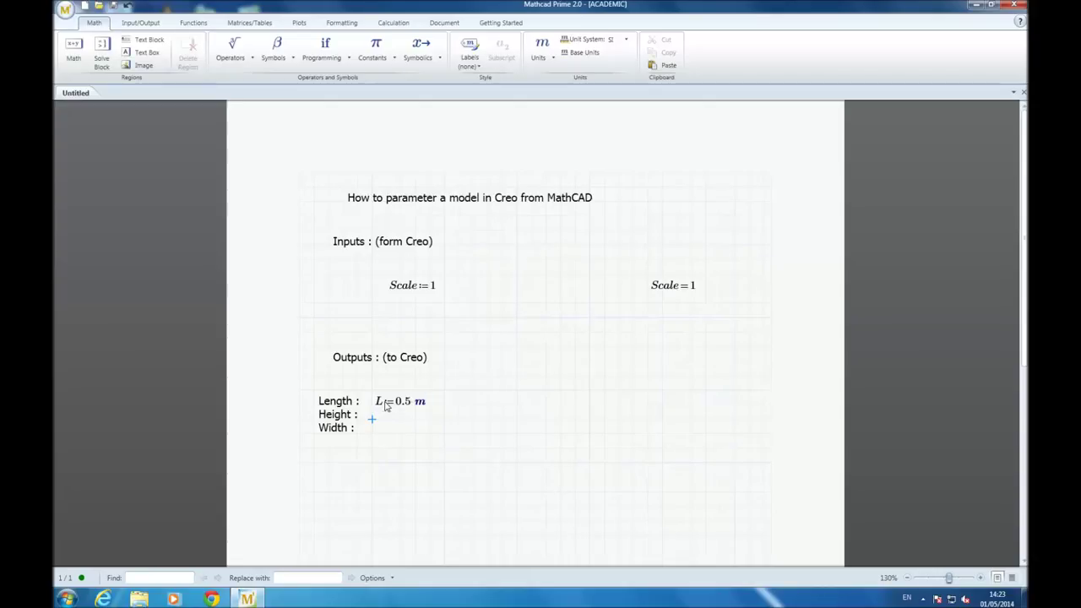
text(H:=)
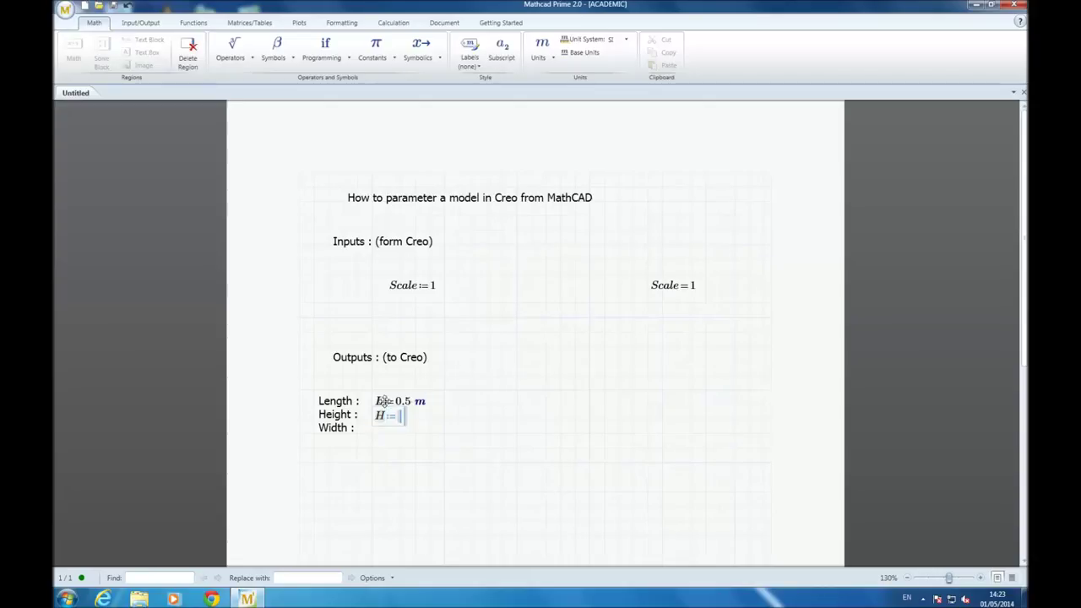
text(0.)
text(0)
text(2)
text(*m)
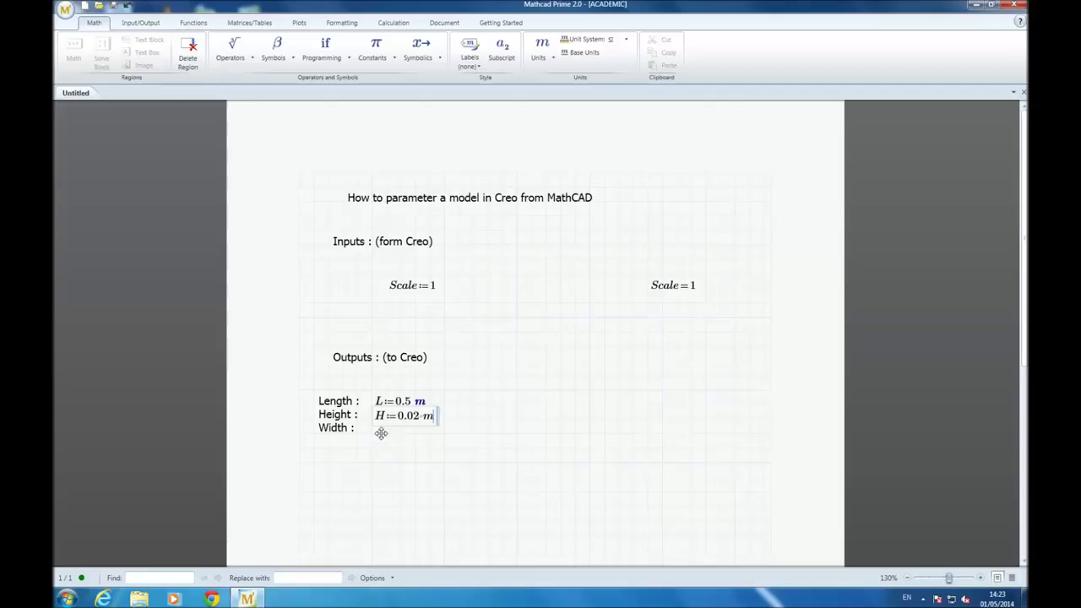
key(Return)
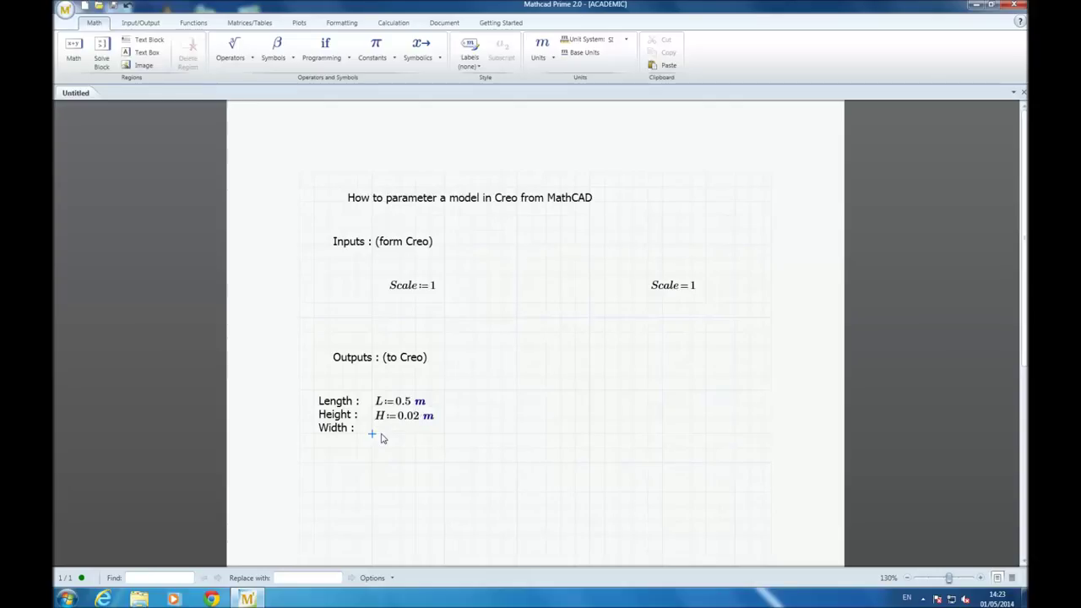
- Change H to 2 mm and enter W := 0.02 m beside Width
click(400, 417)
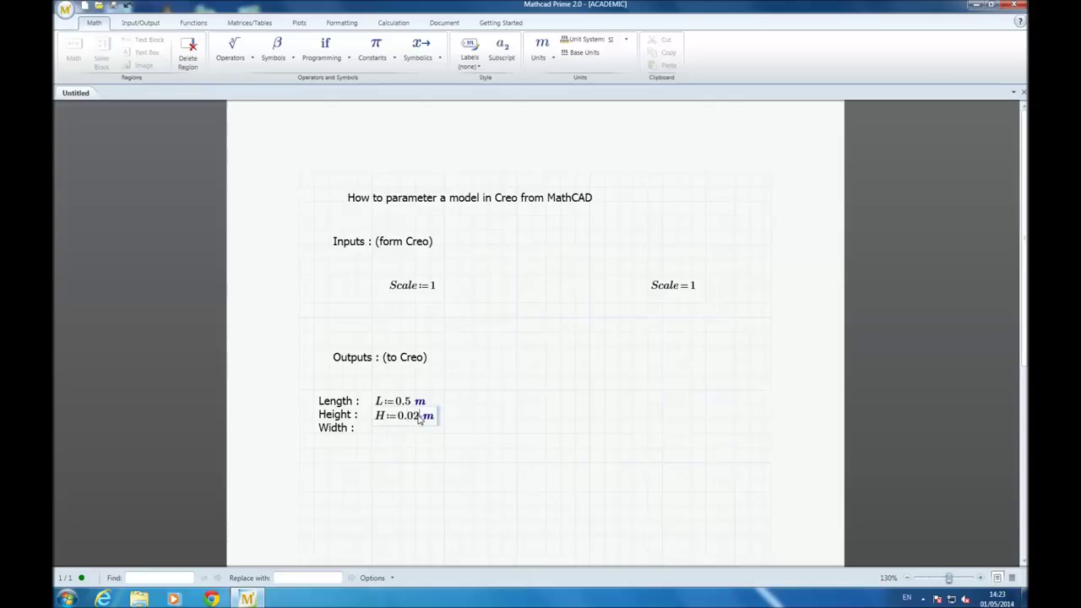
double_click(402, 417)
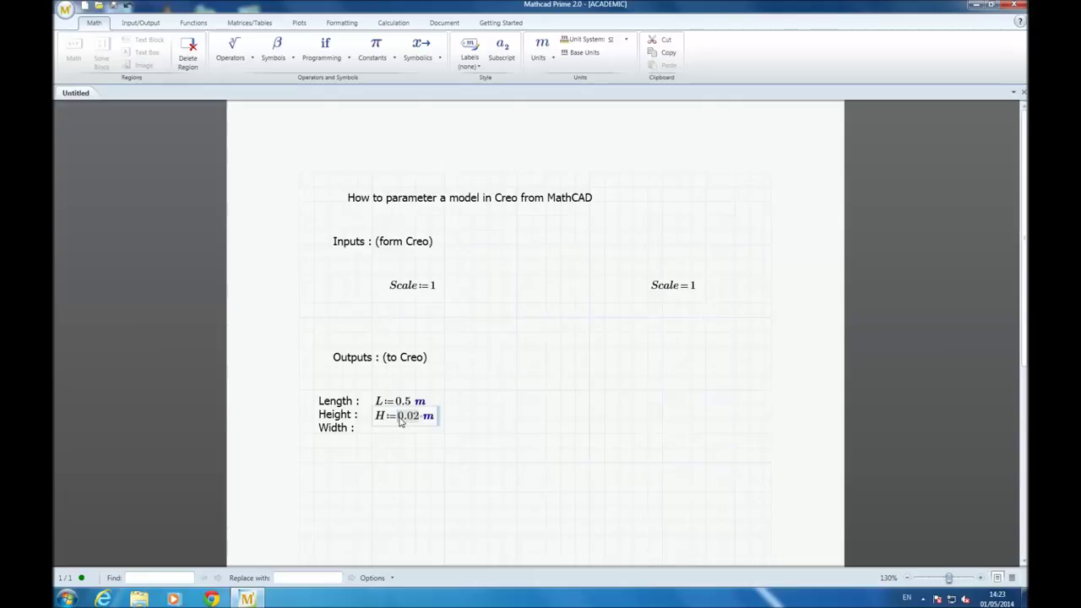
key(ctrl+x)
text(2)
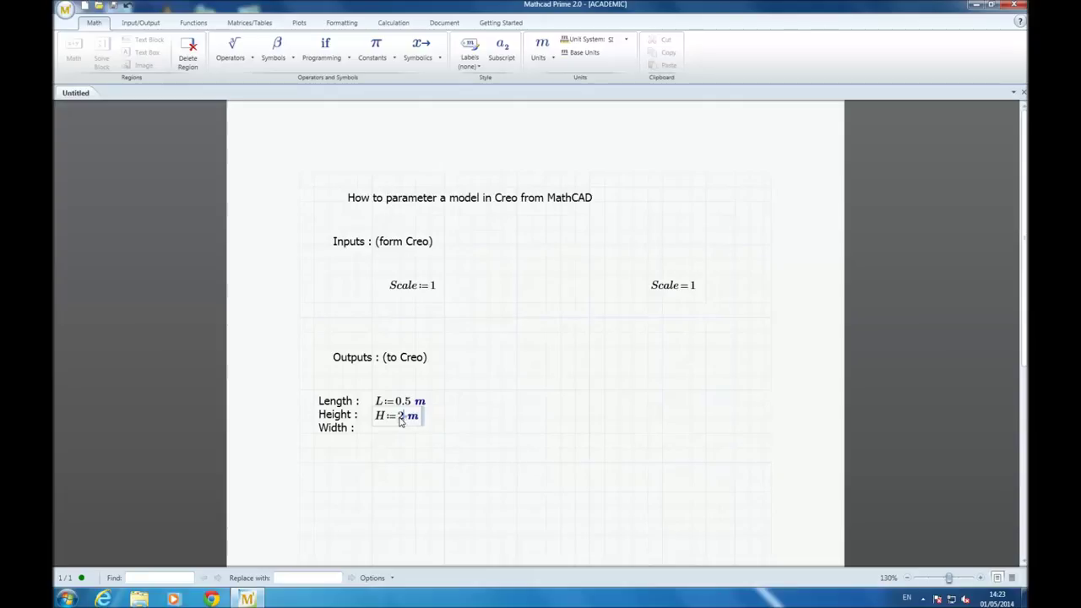
click(412, 419)
text(m)
click(374, 433)
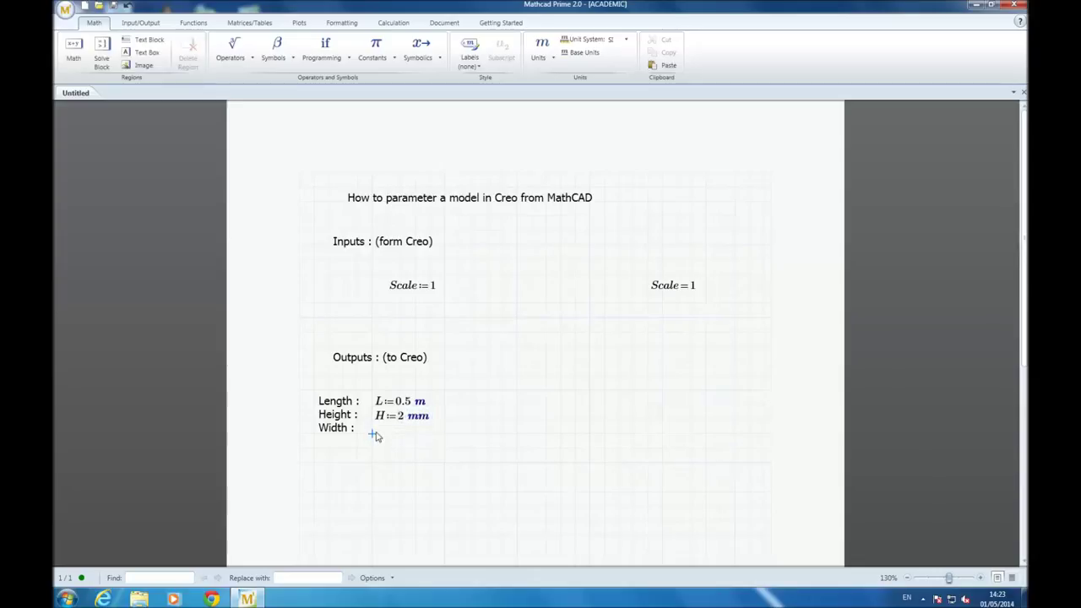
text(W)
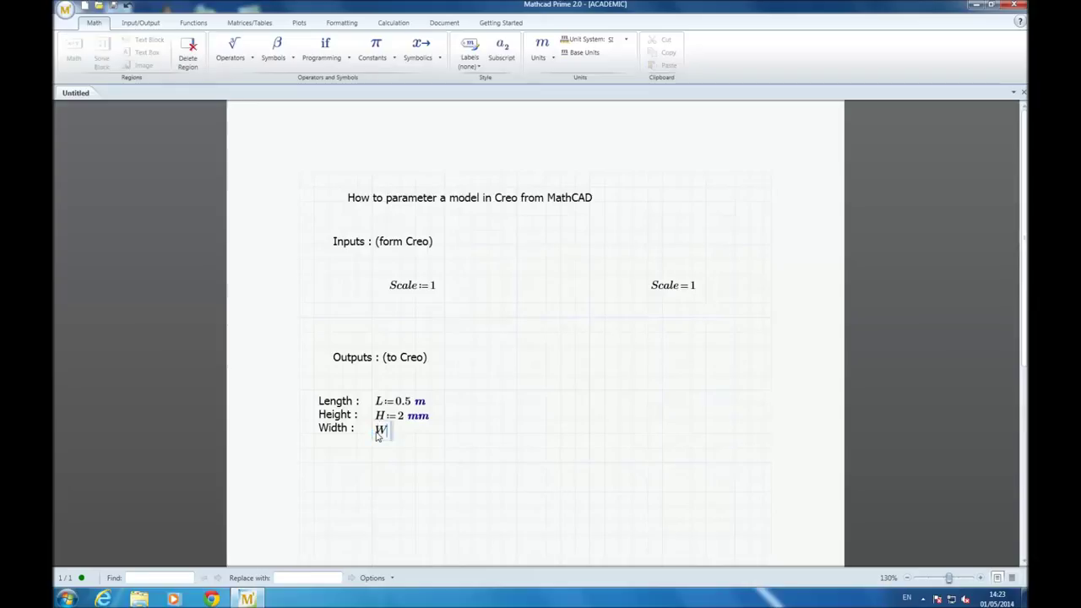
text(:=)
text(0.02)
text(*m)
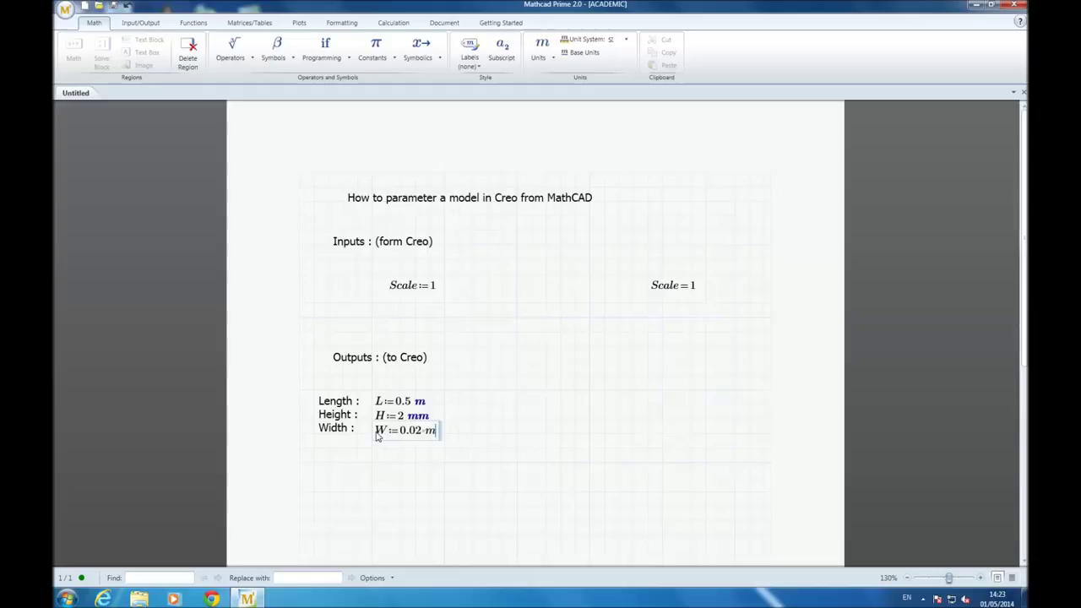
- Evaluate L, H and W on the right, giving 0.5 m, 0.002 m and 0.02 m
click(588, 389)
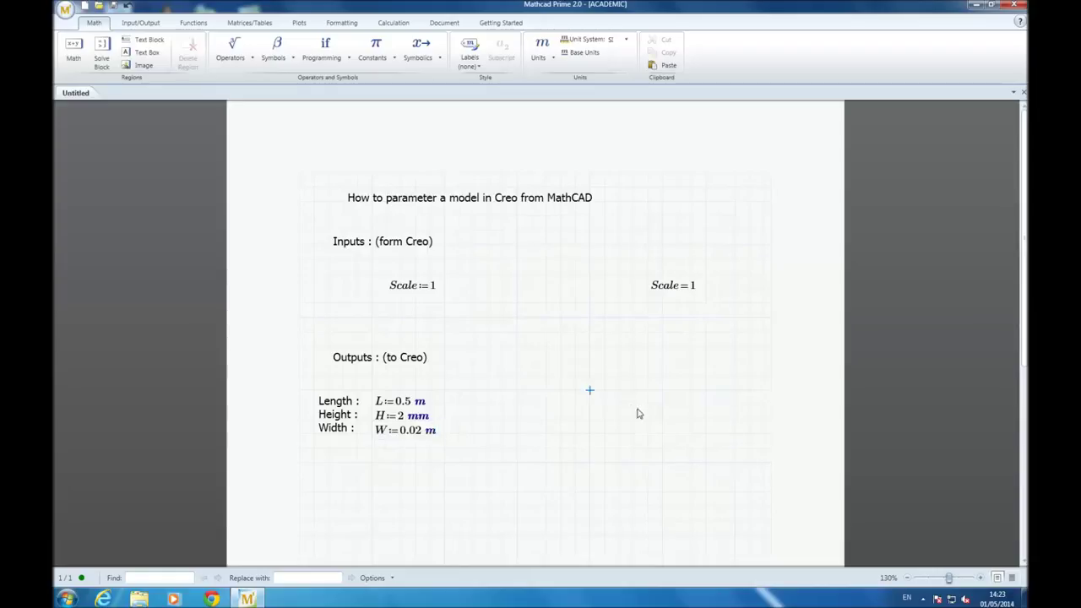
text(L=0.5 m)
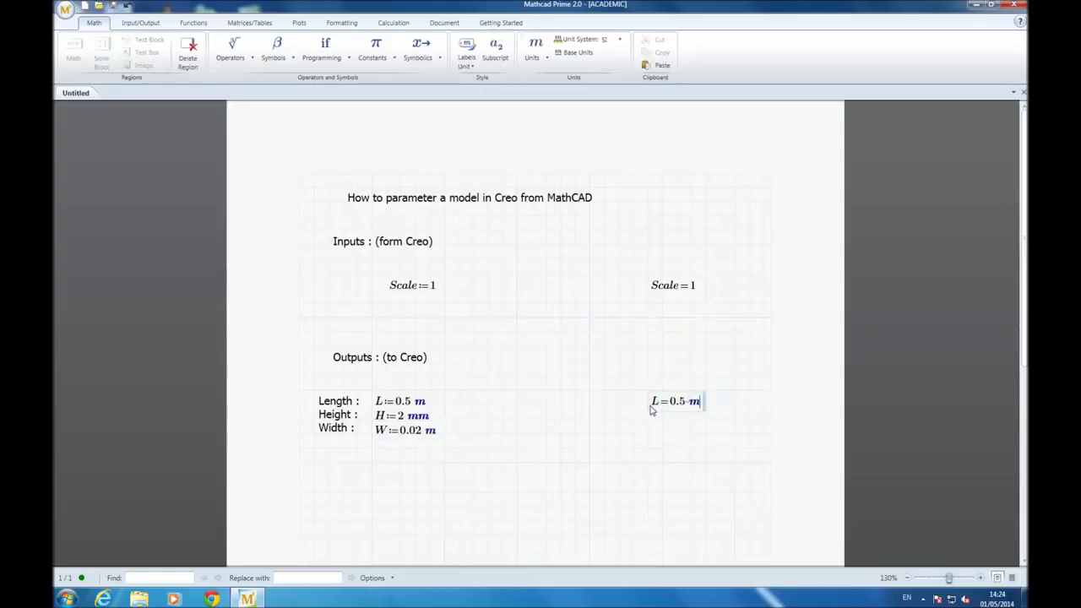
key(Return)
text(W)
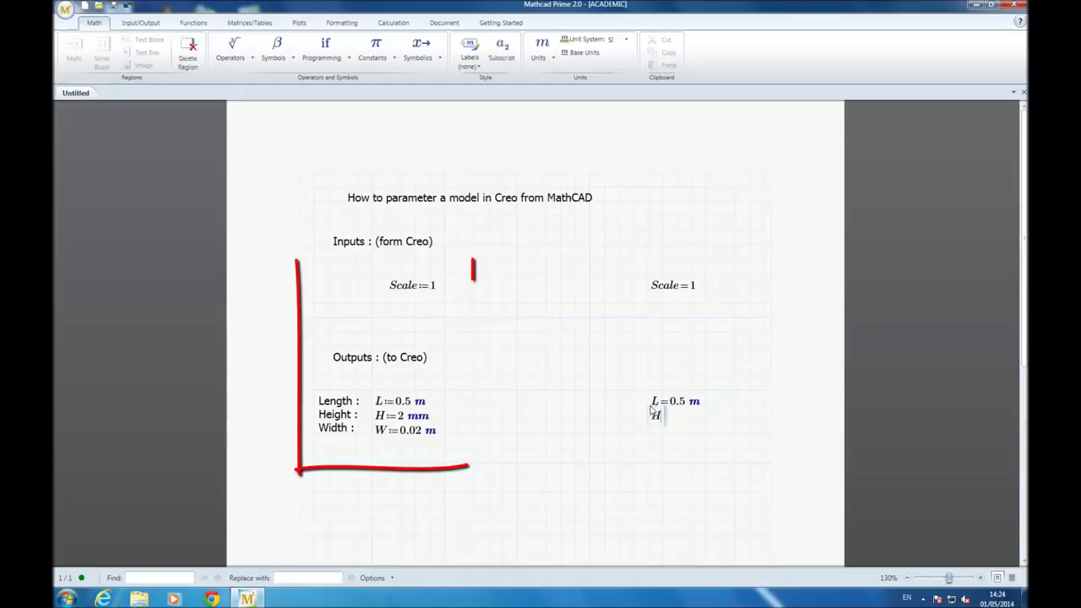
key(BackSpace)
text(H)
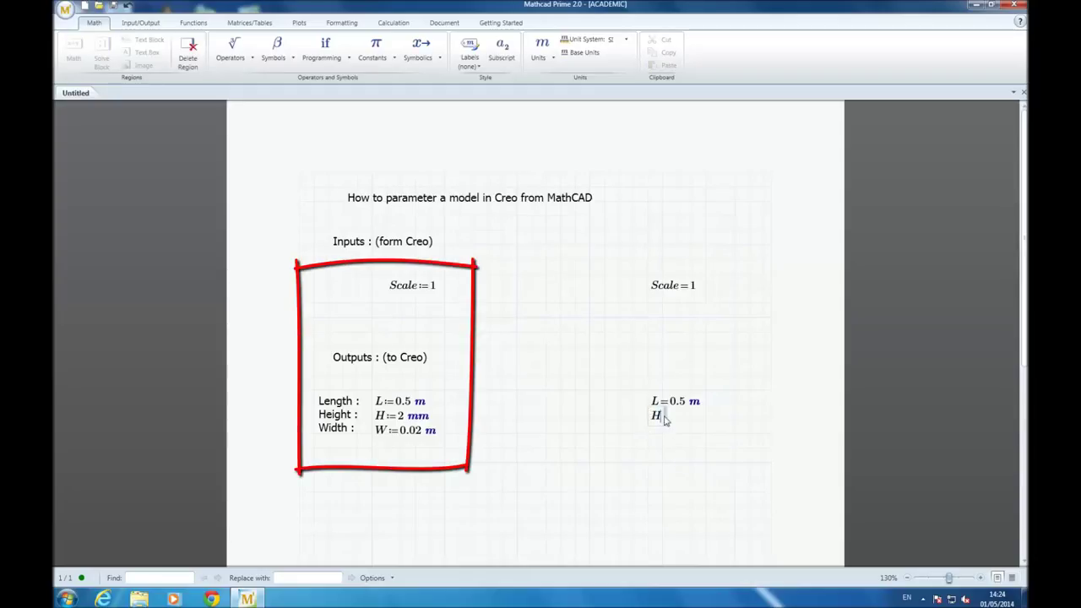
text(=0.002 m)
key(Return)
text(W)
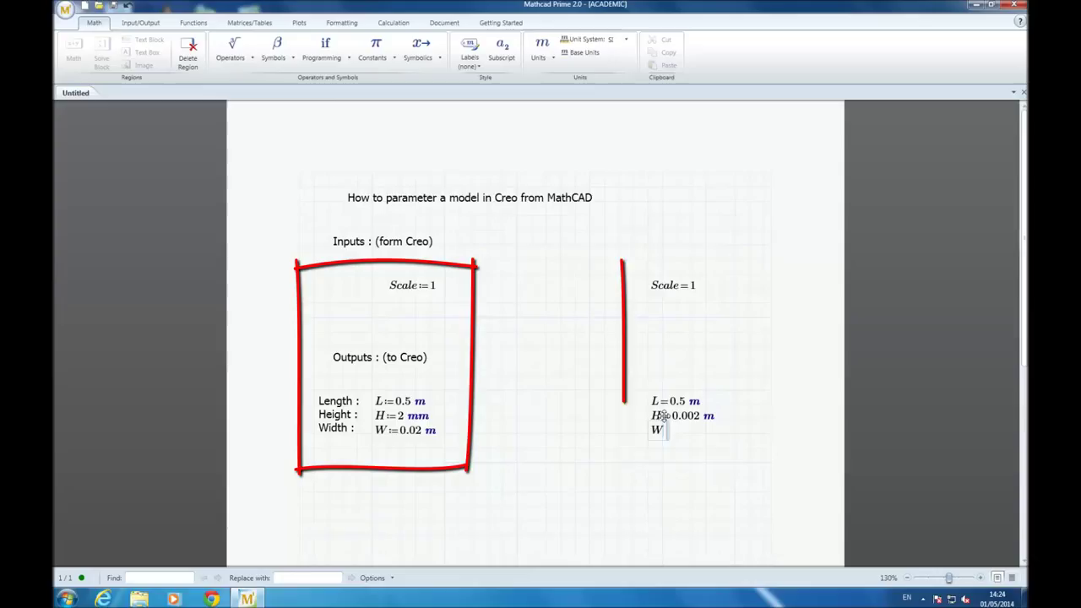
text(=0.02 m)
click(603, 452)
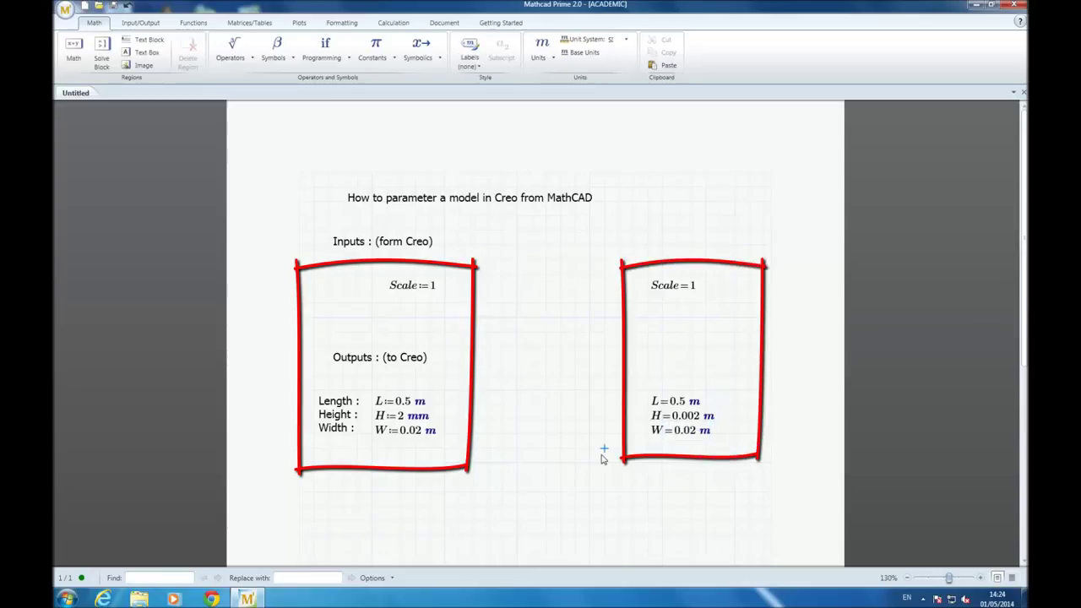
- On the Input/Output tab, assign the Scale := 1 definition as a worksheet input
click(142, 23)
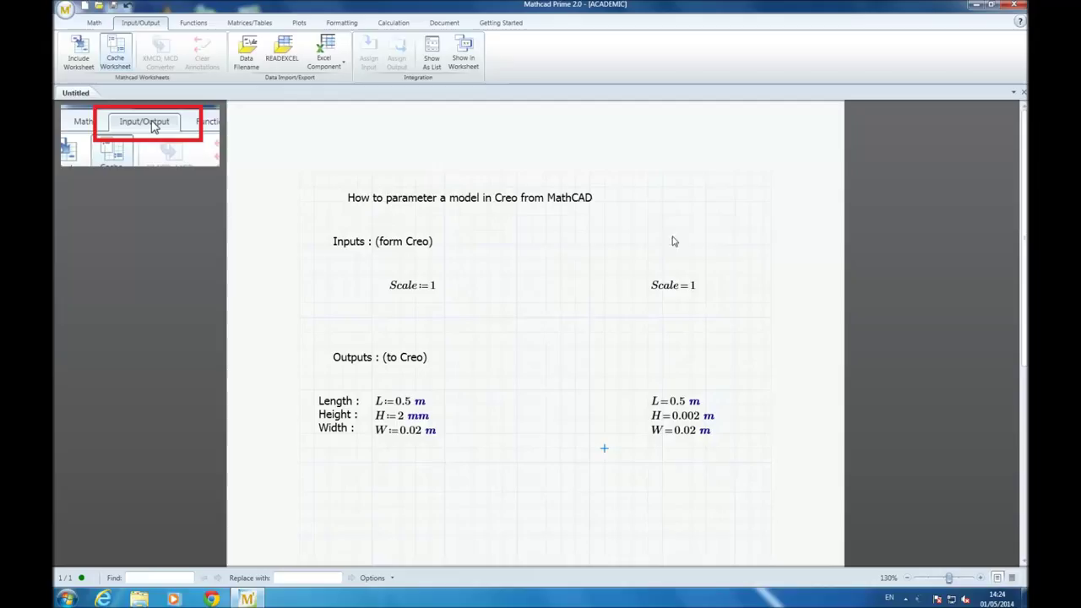
click(684, 288)
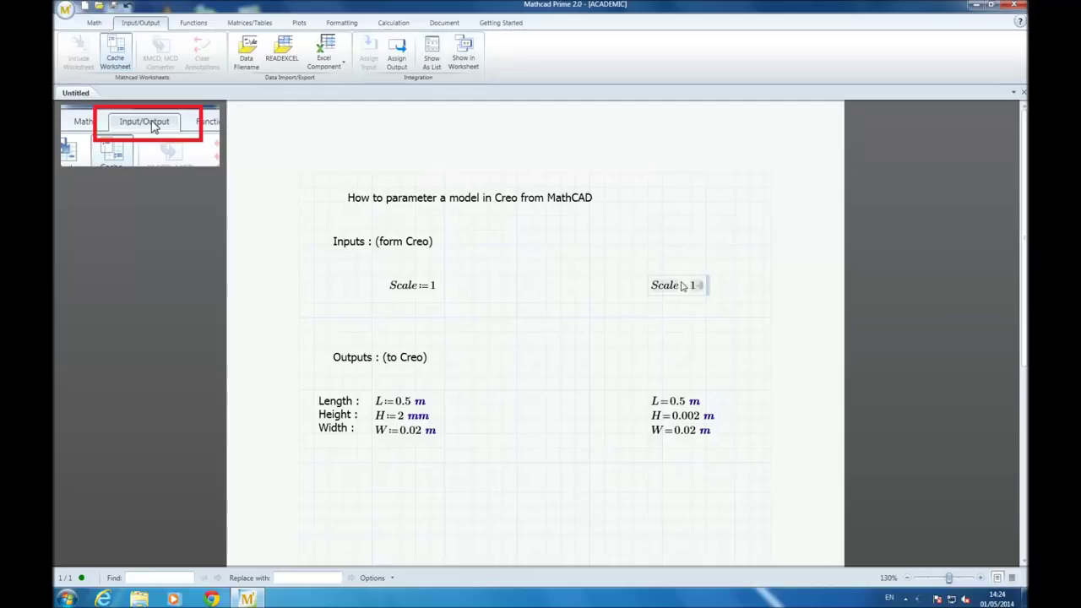
click(422, 287)
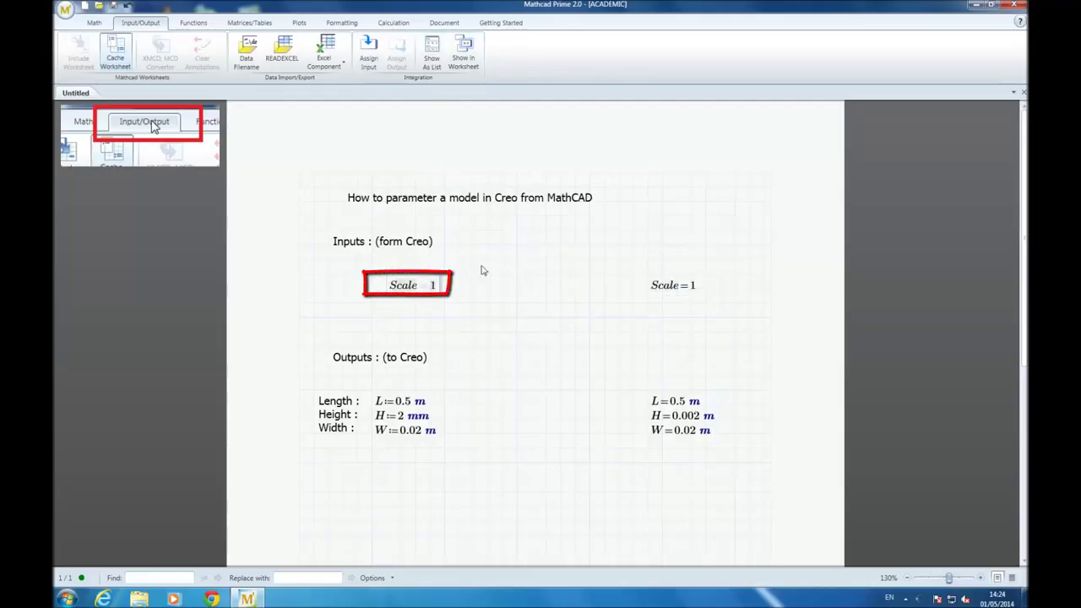
click(372, 59)
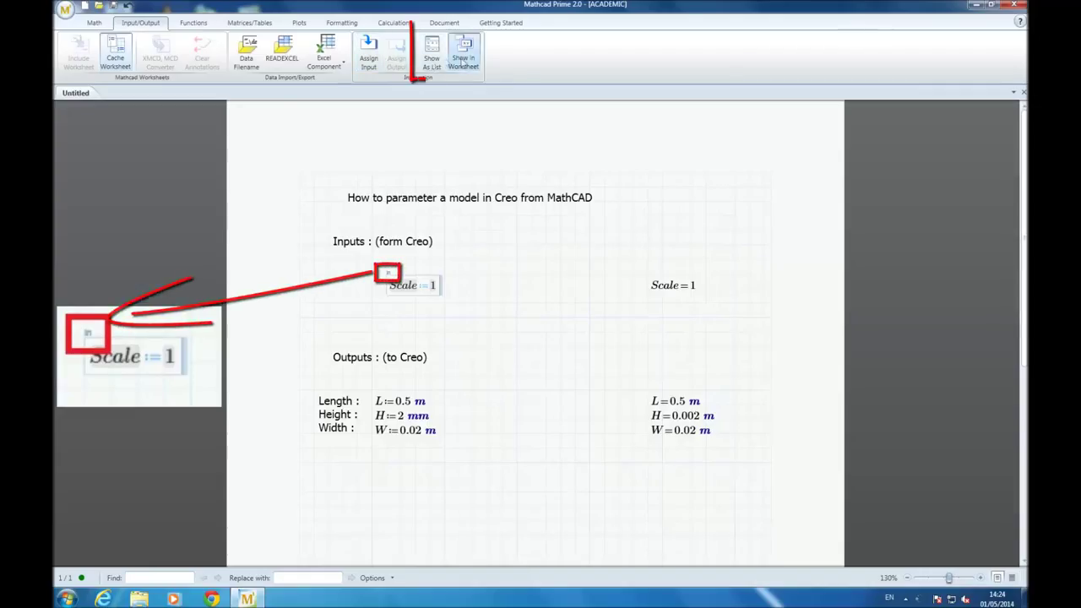
- Assign the L, H and W results as worksheet outputs, checking the designation list
click(438, 60)
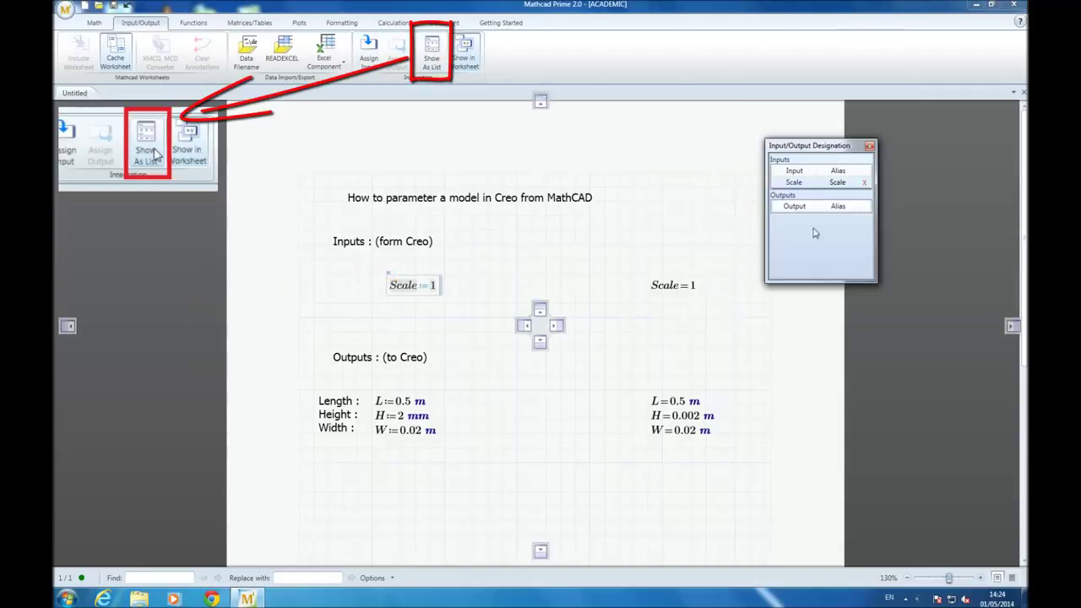
click(662, 347)
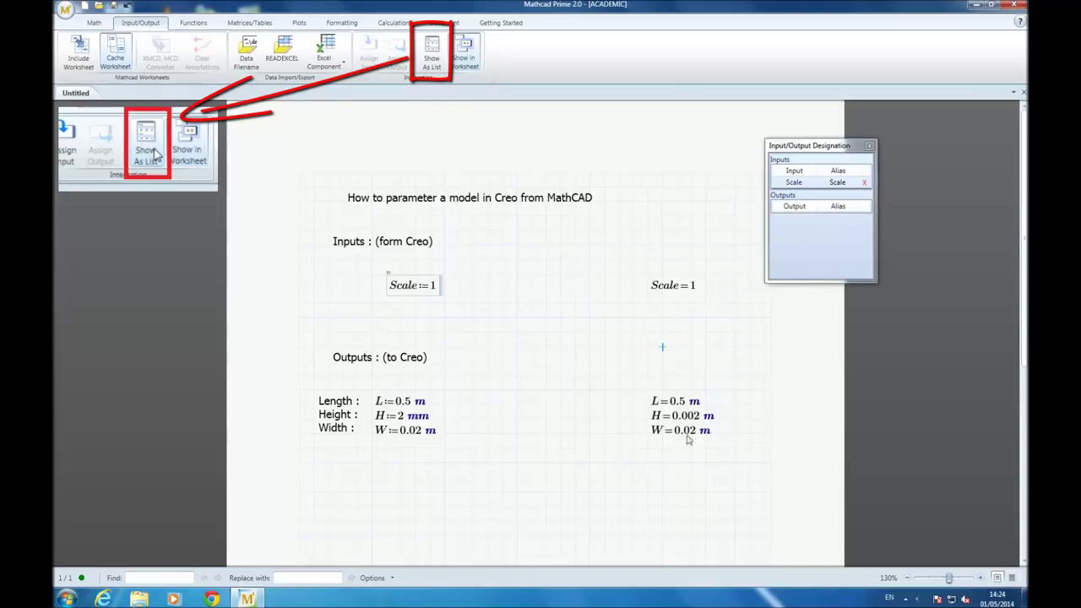
drag(735, 379, 623, 458)
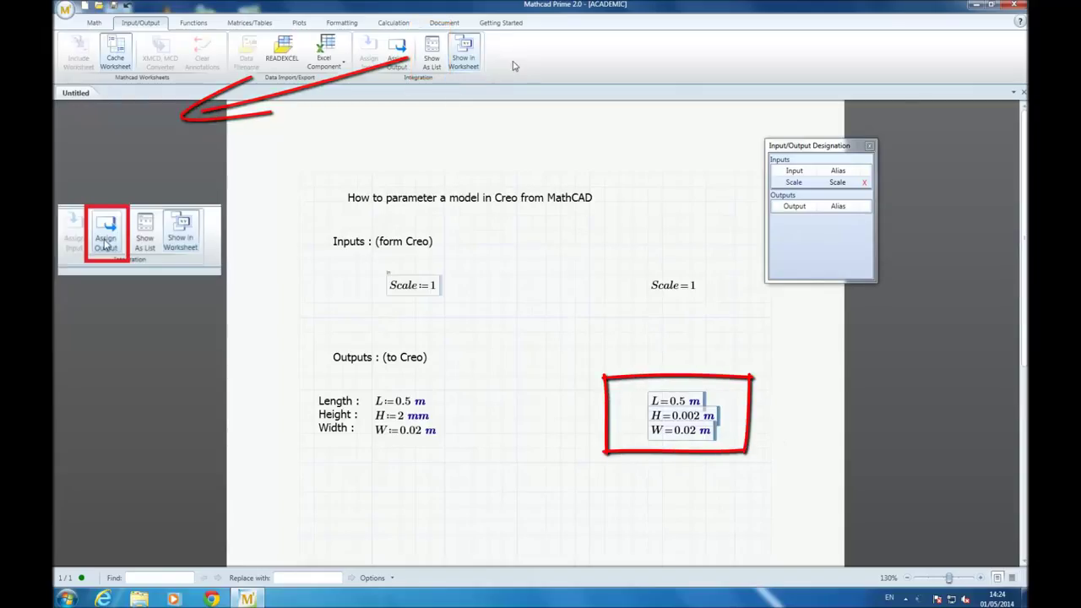
click(396, 65)
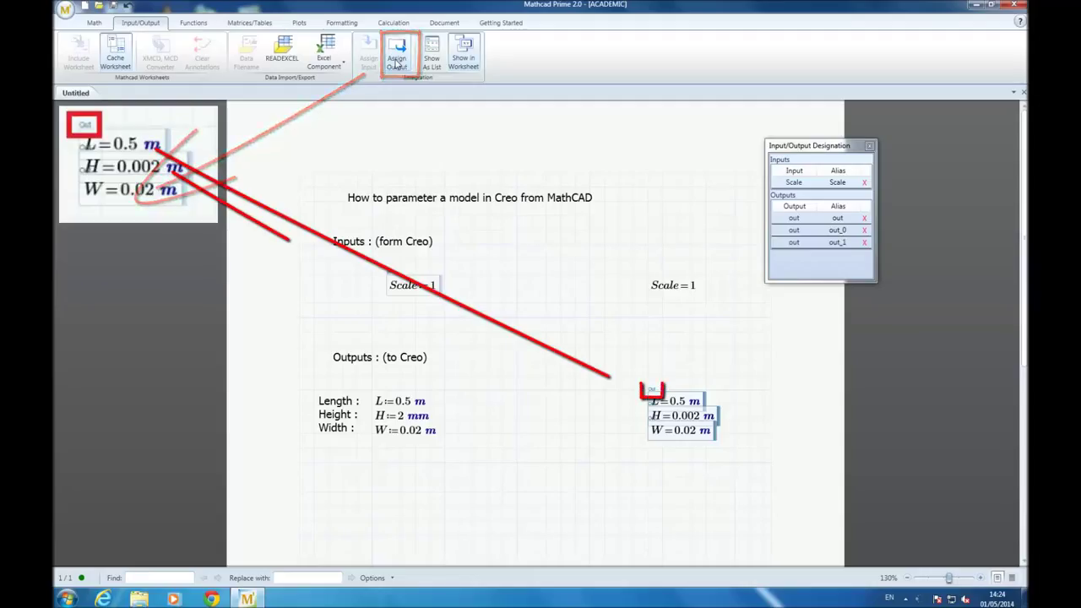
click(629, 350)
scroll(630, 349, down, 2)
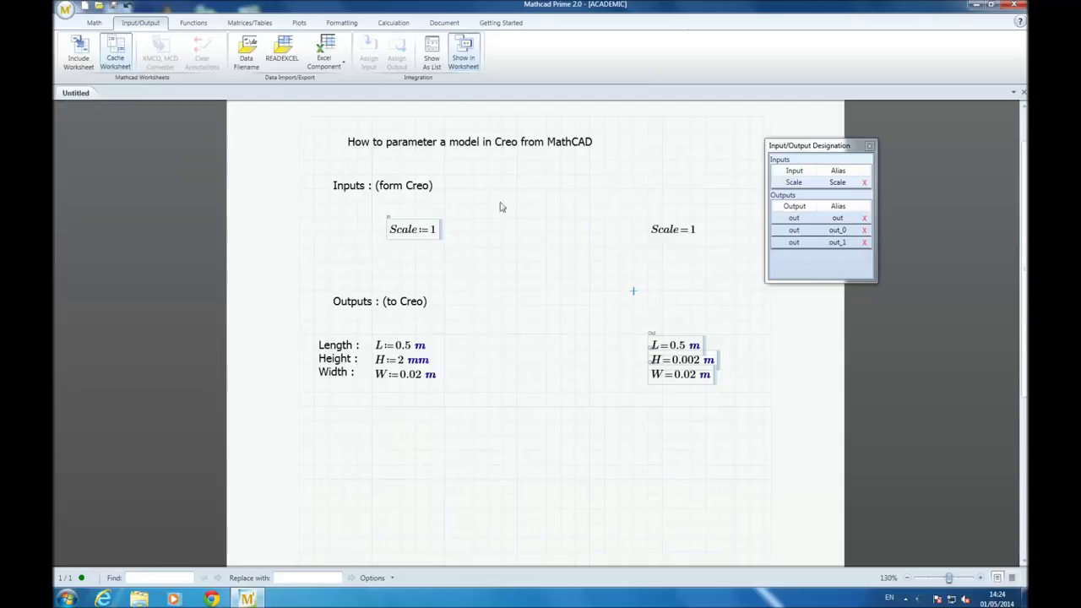
click(869, 146)
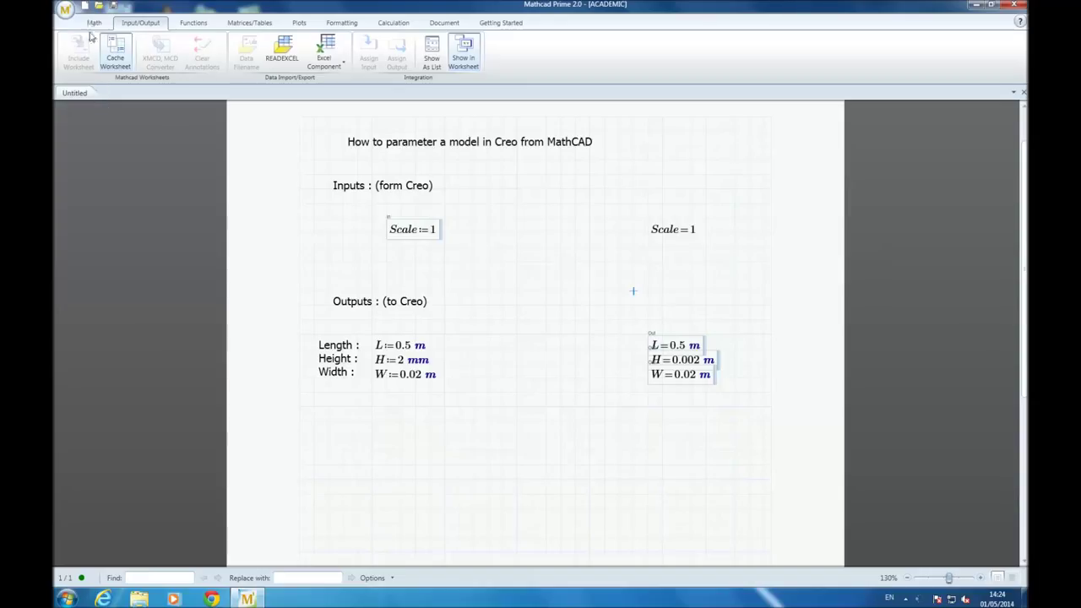
- Save the worksheet under the file name Test
click(114, 9)
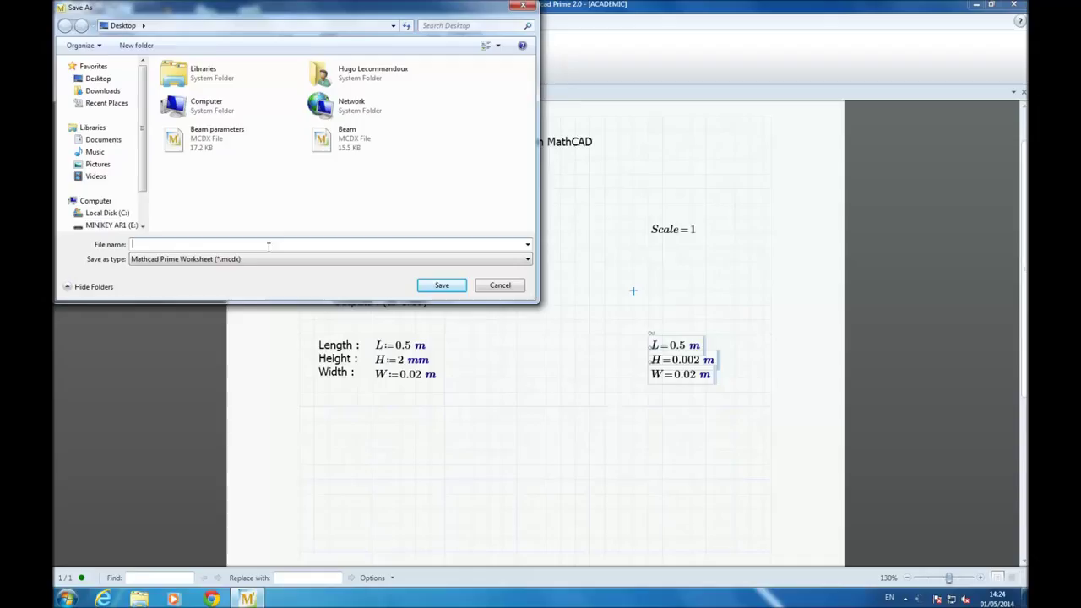
text(Test)
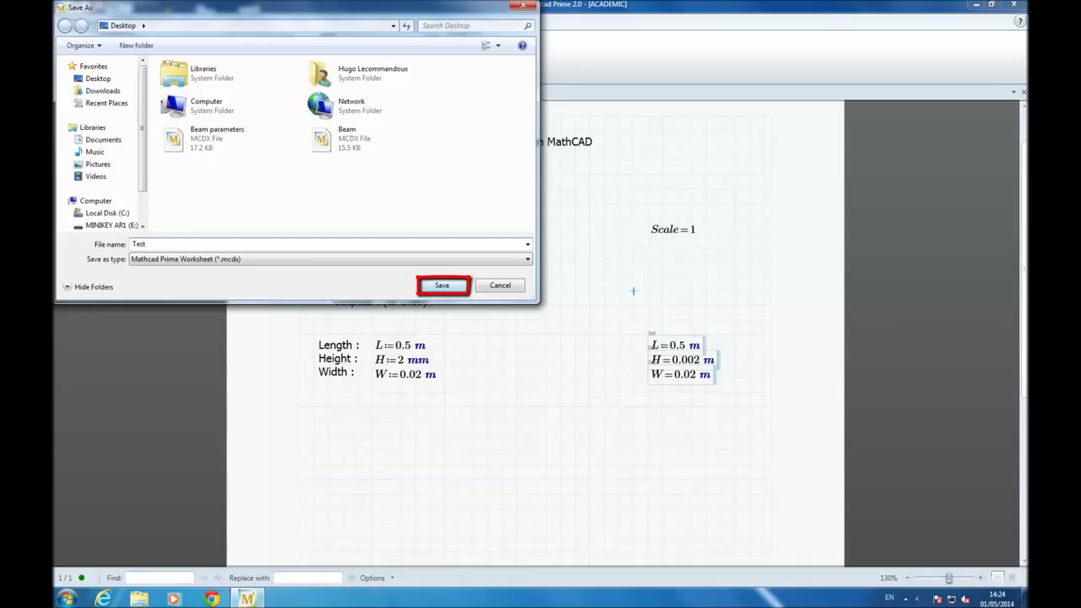
click(438, 287)
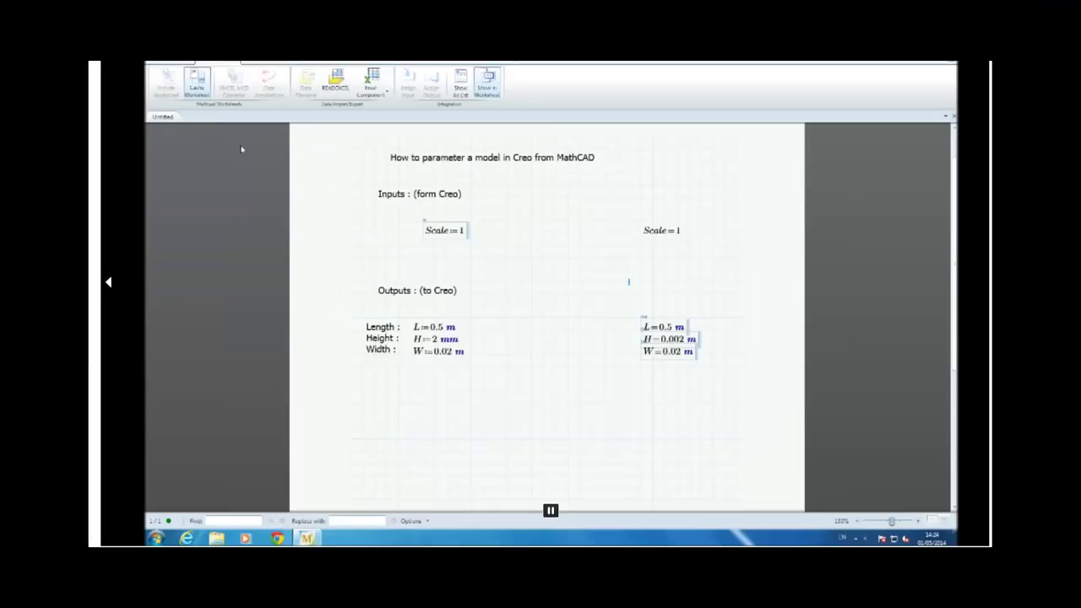